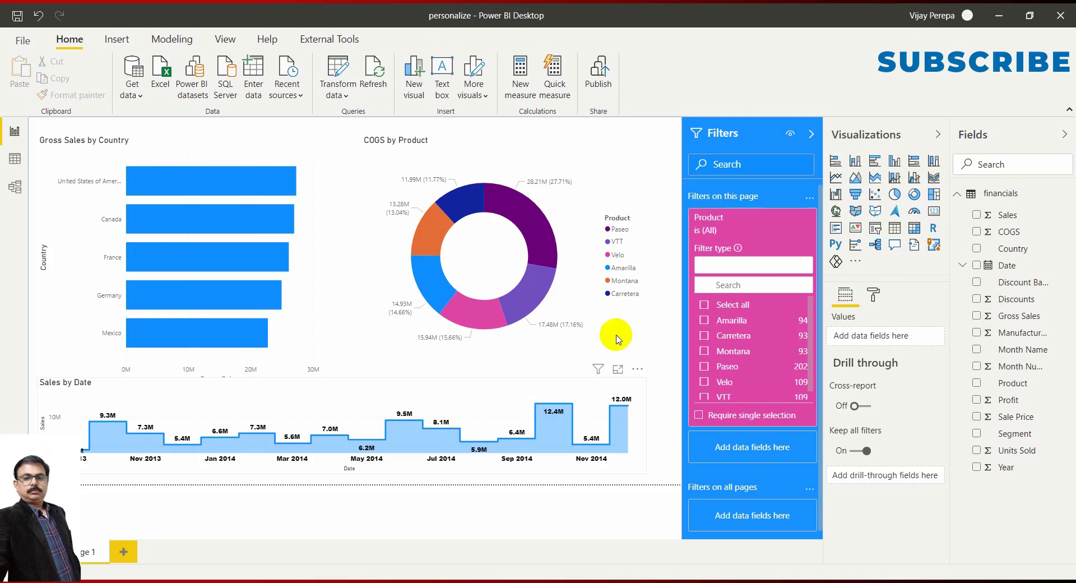
- Inspect the report's charts: the COGS by Product donut, Gross Sales by Country bar and Sales by Date area chart
left_click(569, 150)
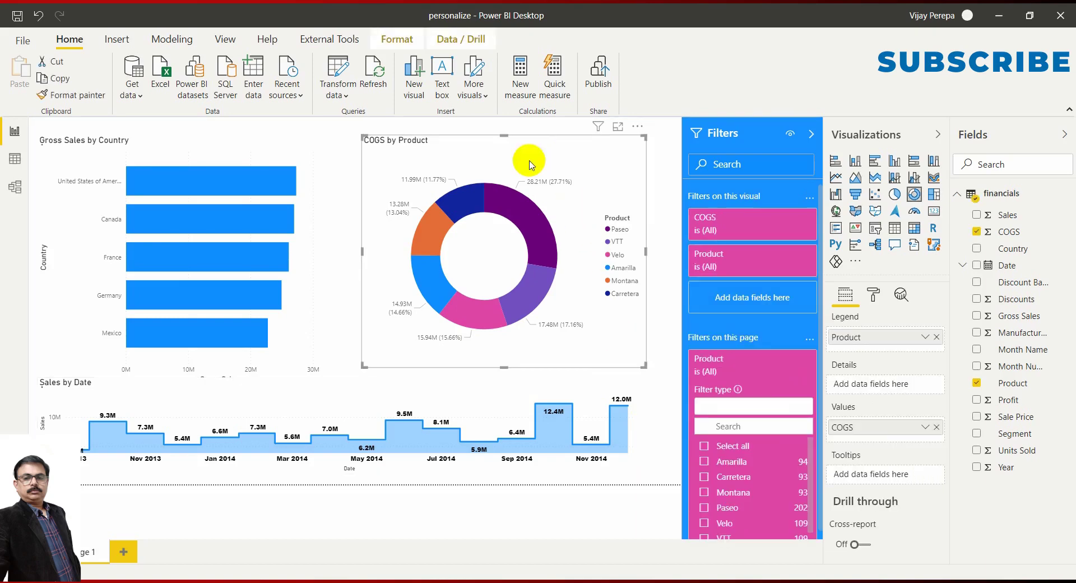
left_click(307, 152)
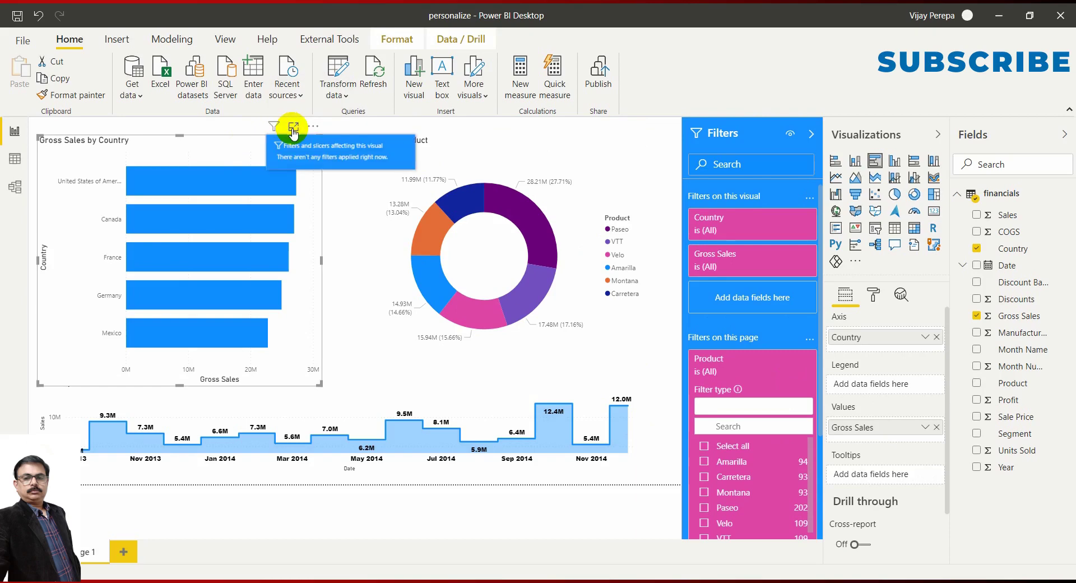
left_click(314, 128)
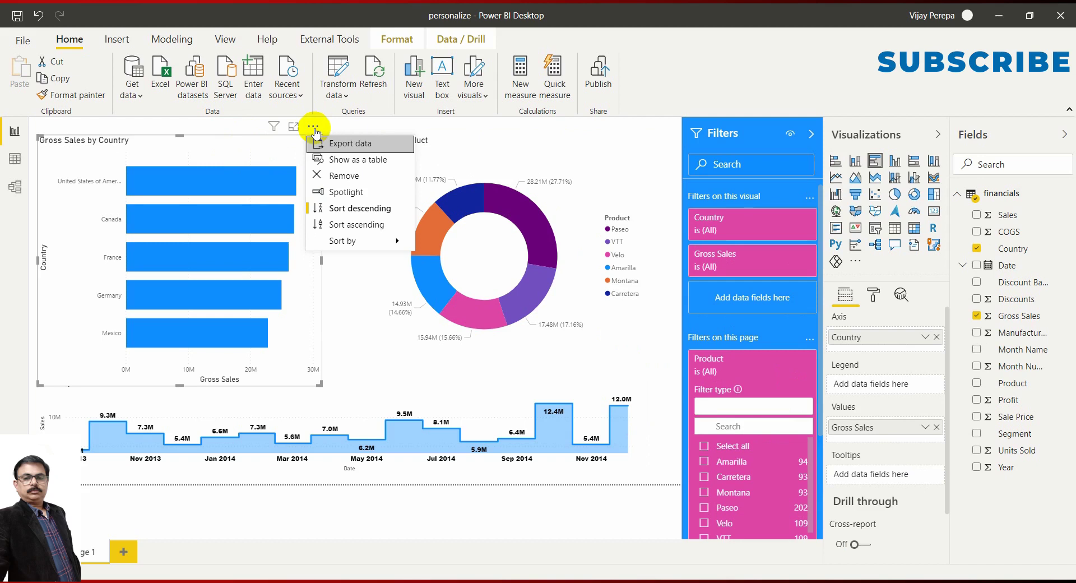
left_click(339, 387)
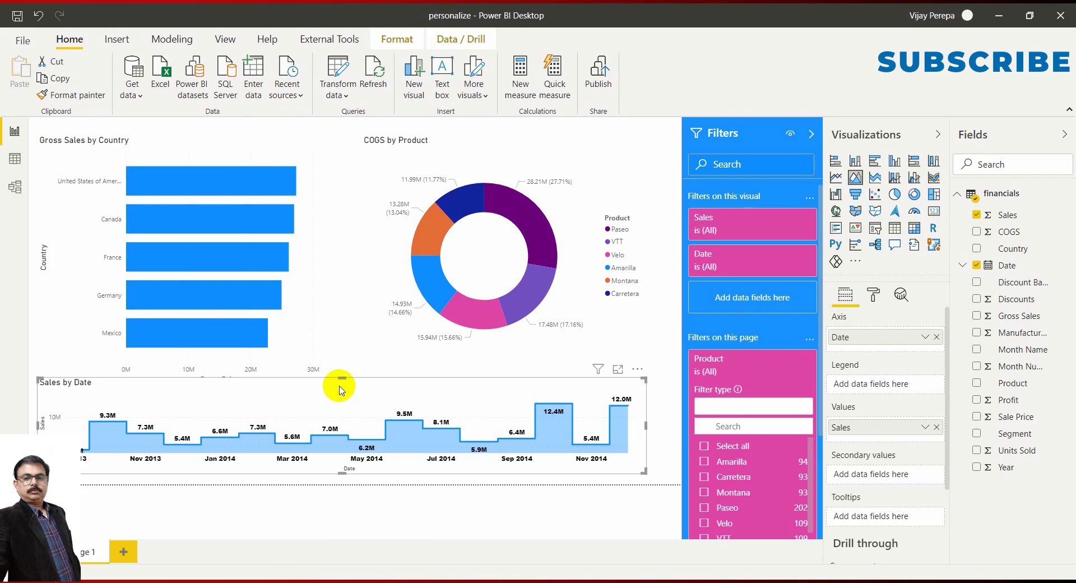
left_click(243, 149)
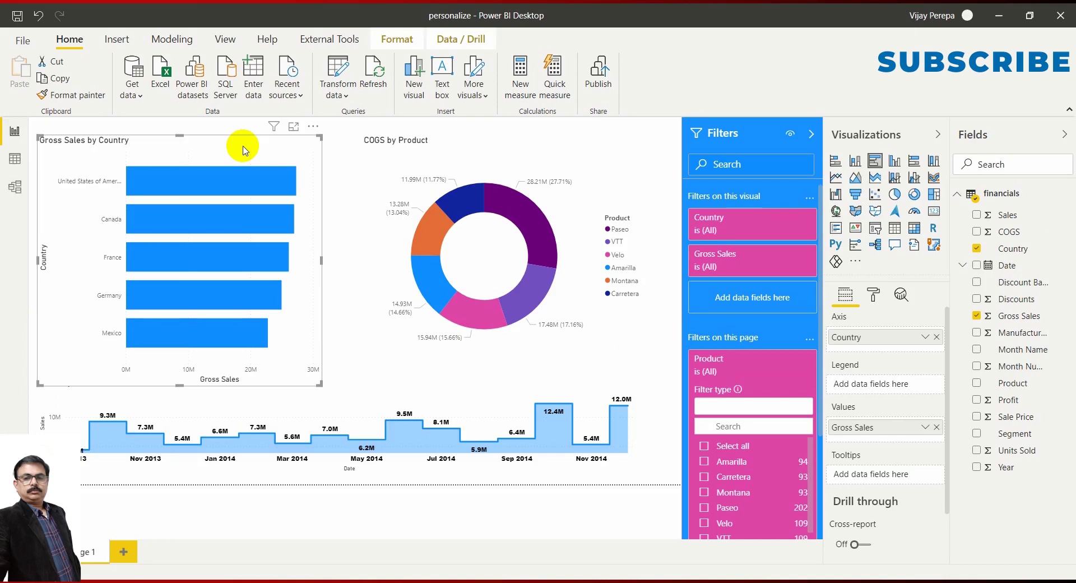
left_click(329, 394)
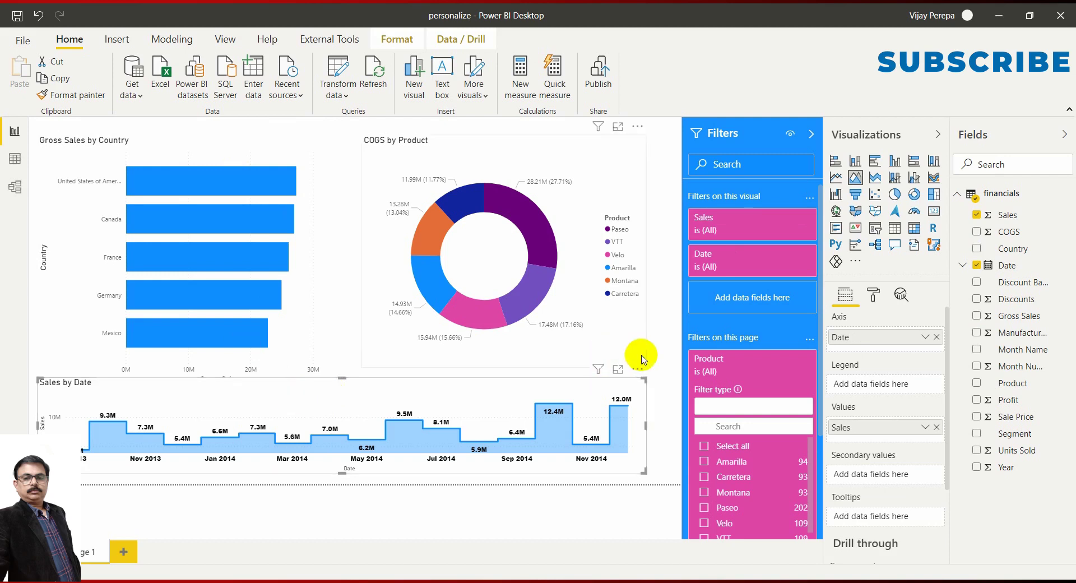
left_click(663, 395)
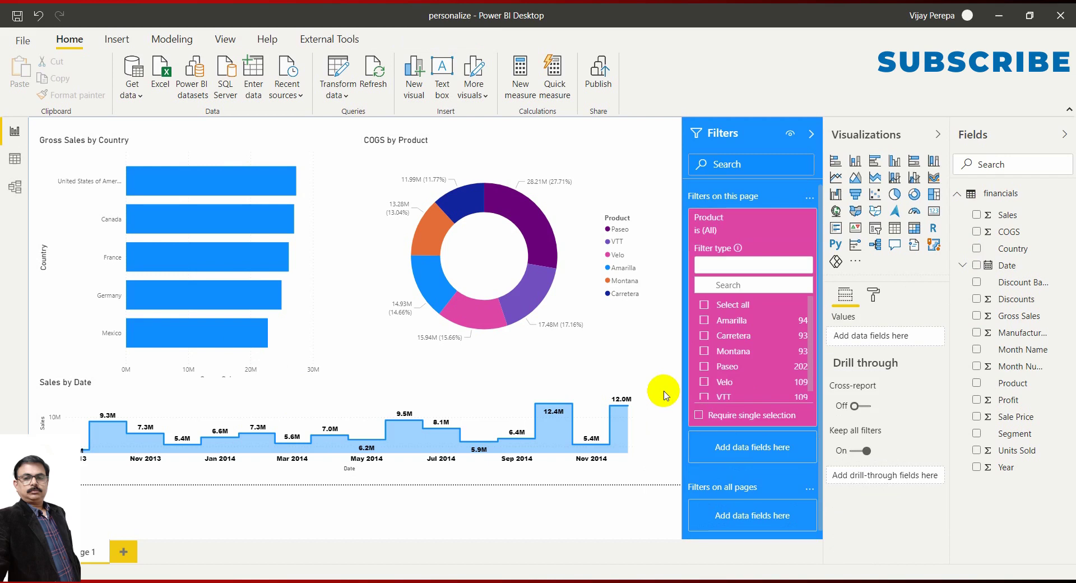
left_click(630, 177)
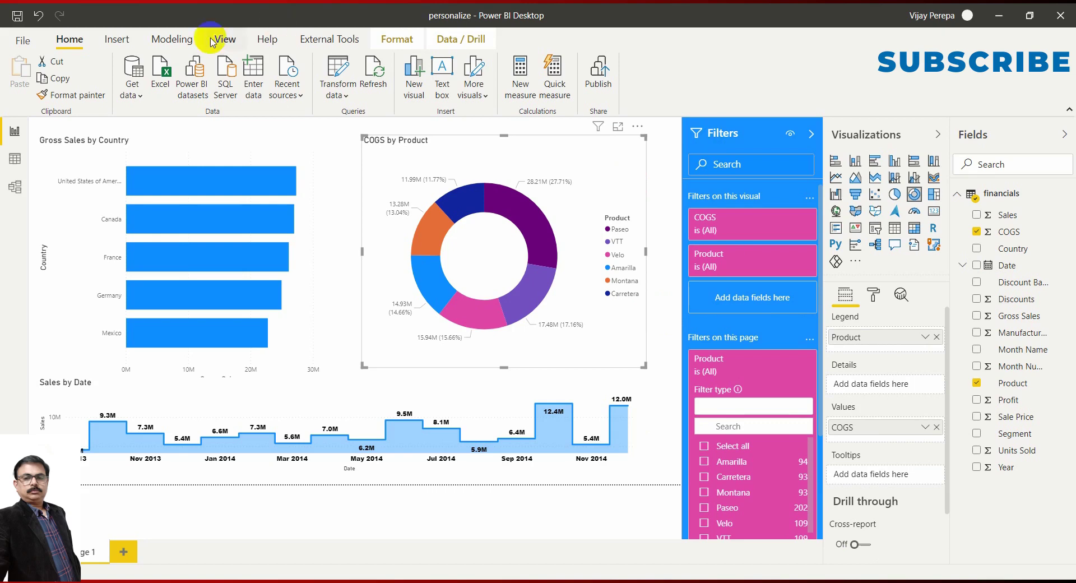
- In Options, Current File report settings, enable 'Allow report readers to personalize visuals' and confirm
left_click(21, 41)
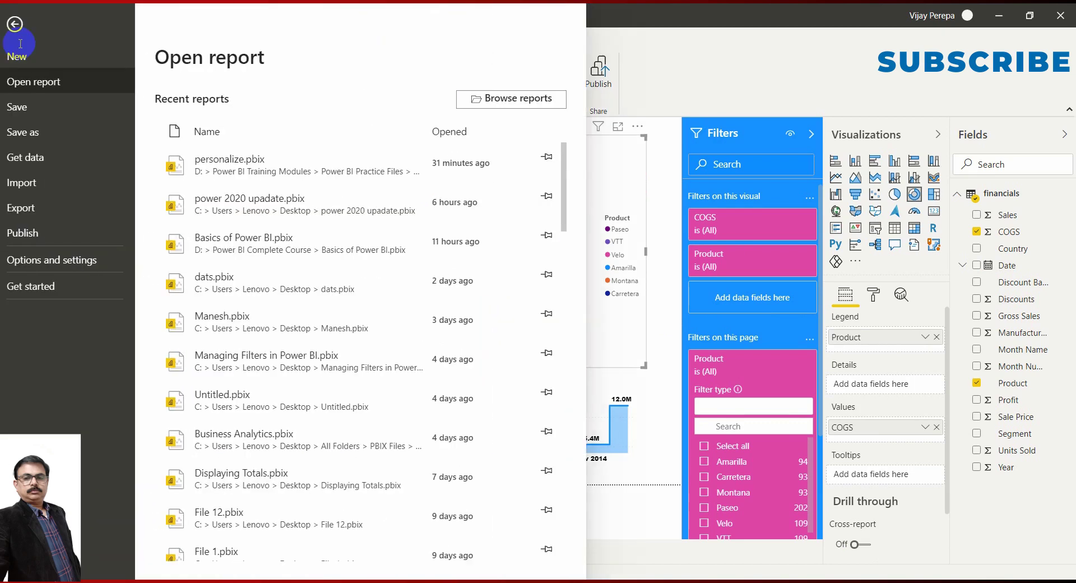
left_click(46, 260)
left_click(249, 100)
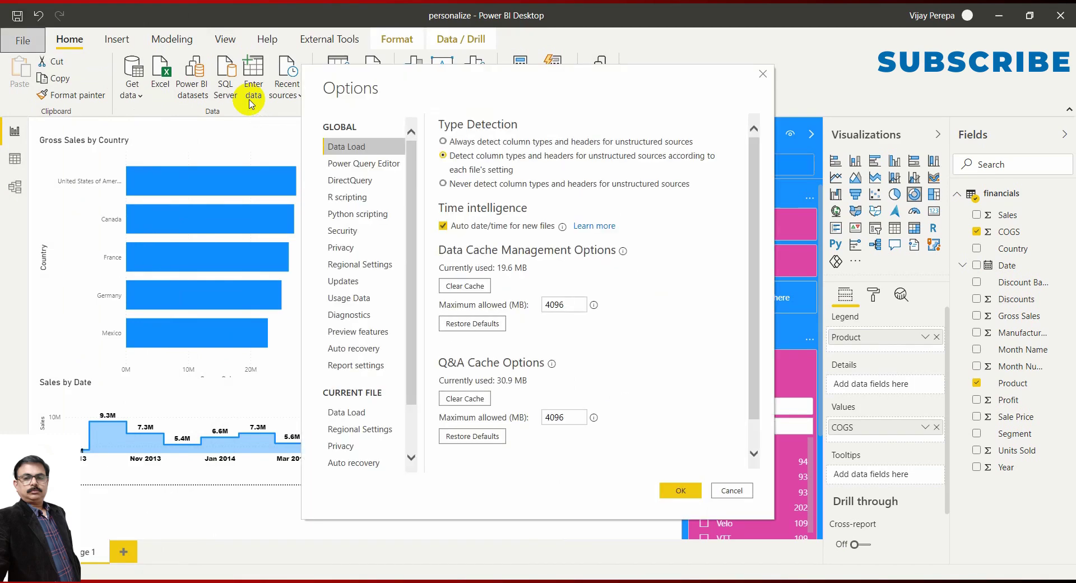
scroll(381, 412, "down", 1)
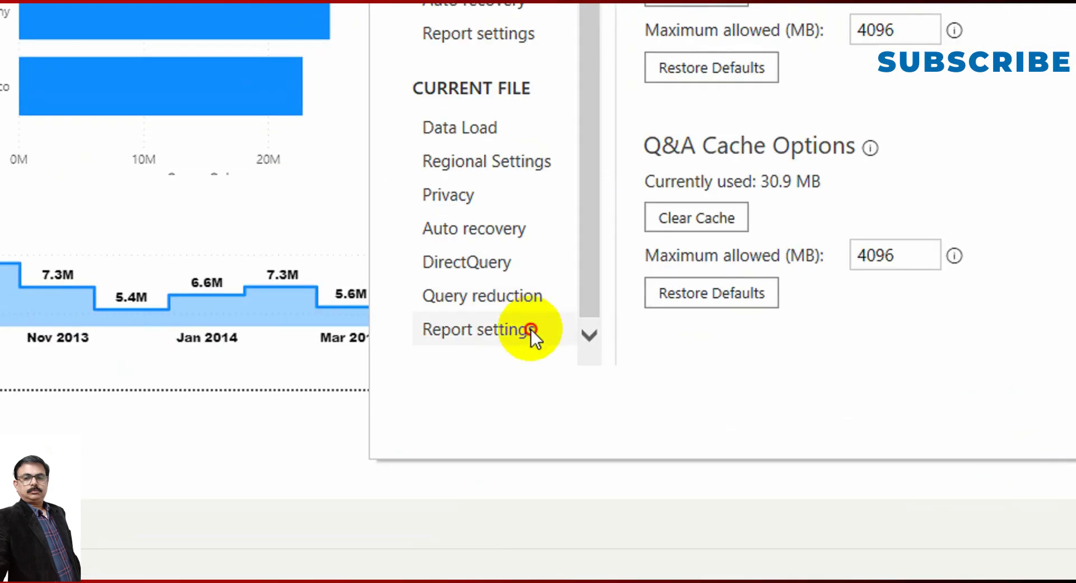
left_click(381, 454)
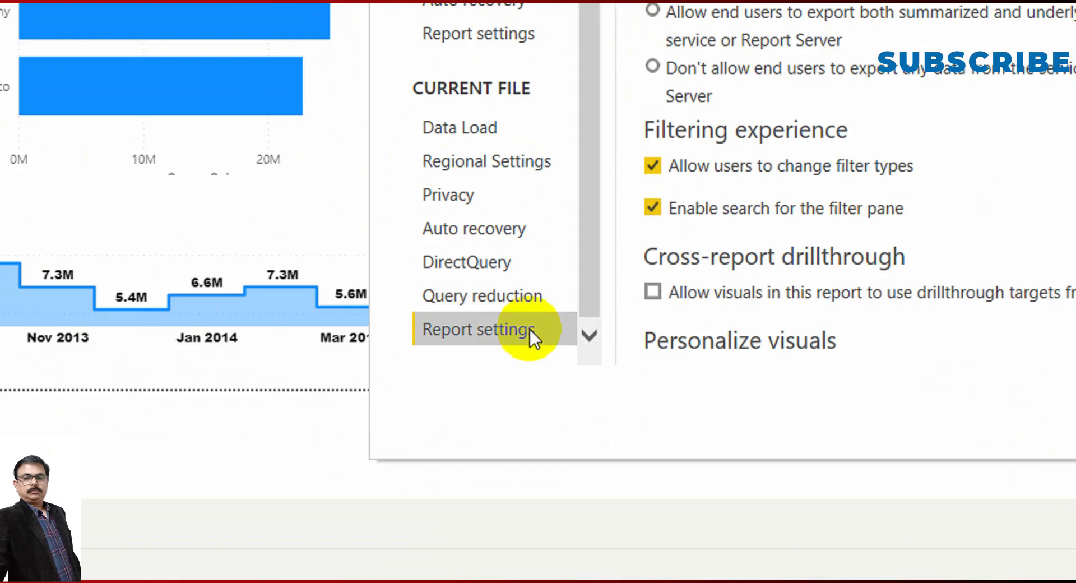
scroll(748, 291, "down", 1)
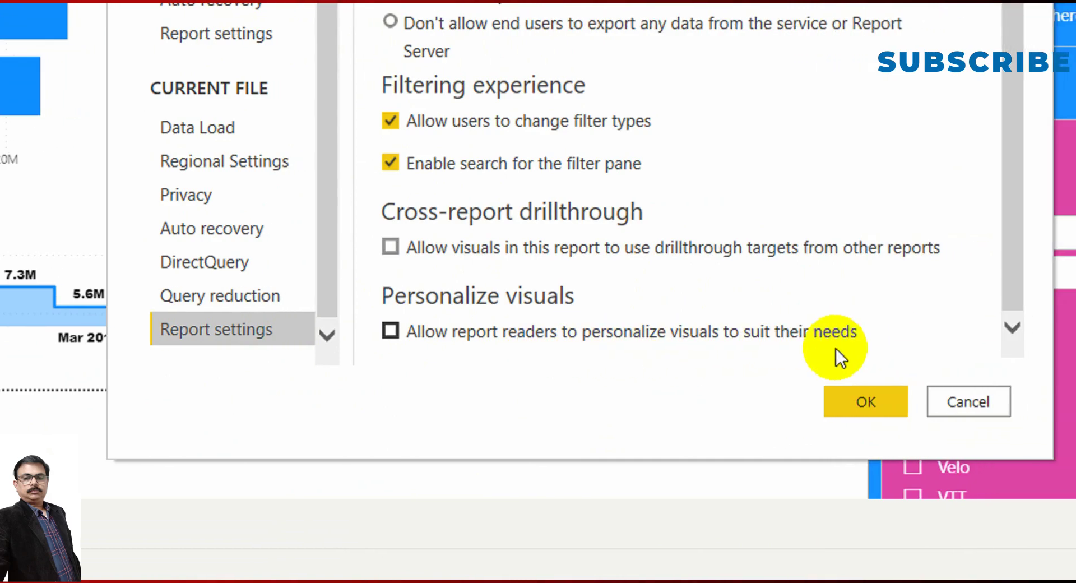
left_click(391, 329)
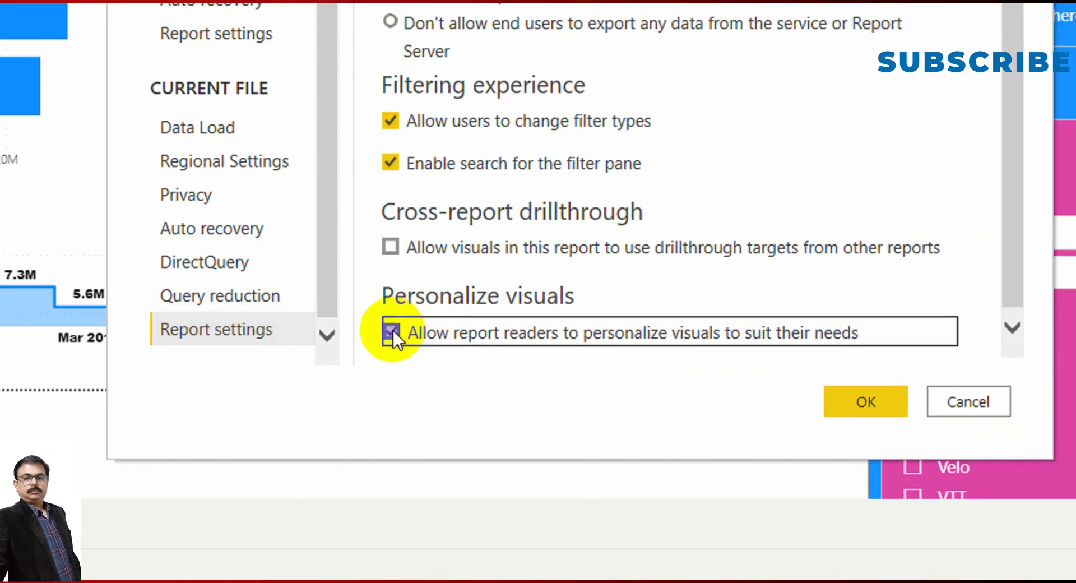
left_click(837, 402)
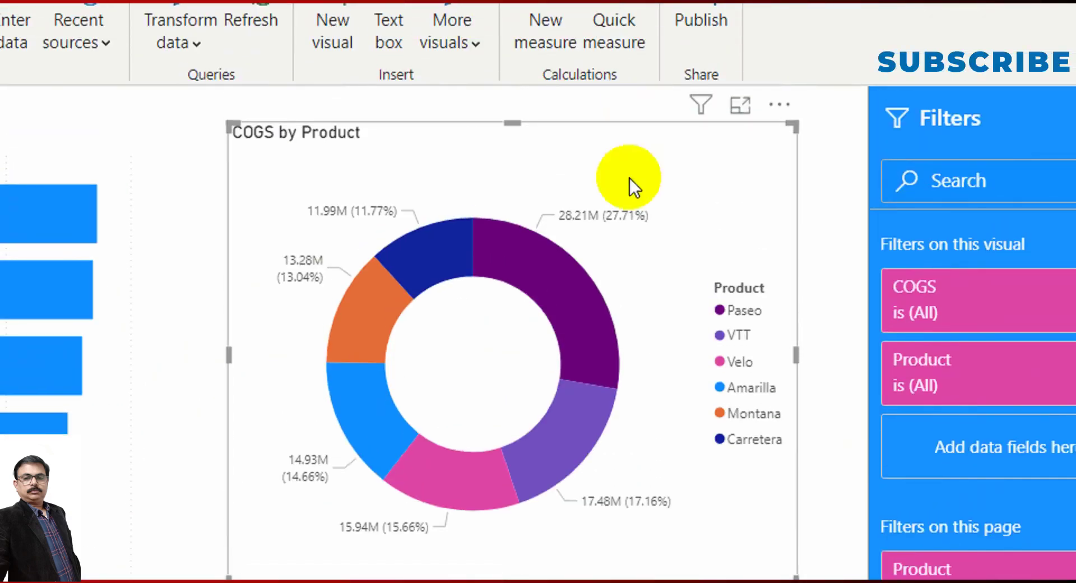
left_click(819, 260)
left_click(25, 130)
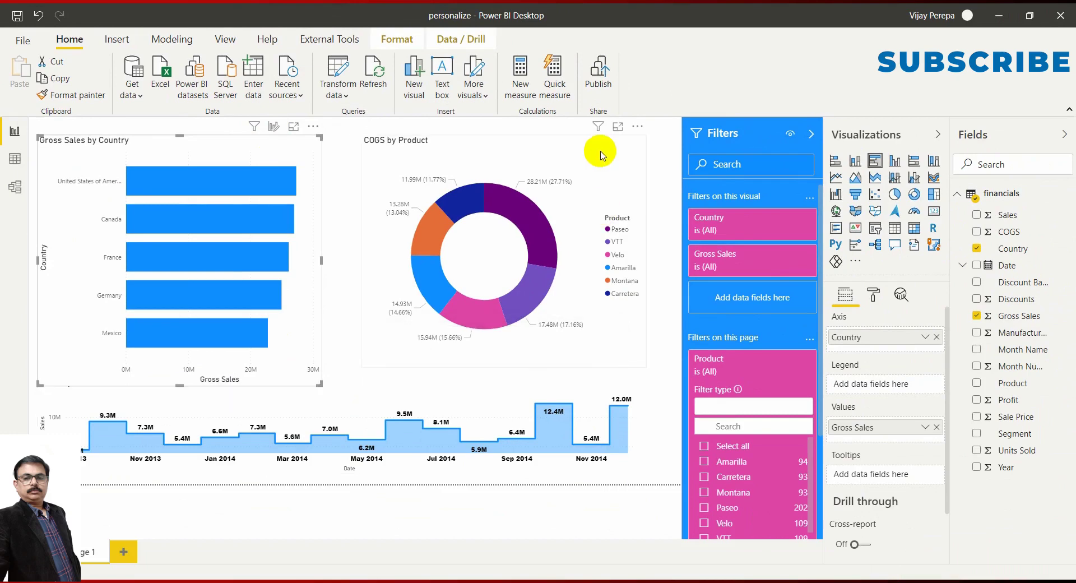
mouse_move(603, 137)
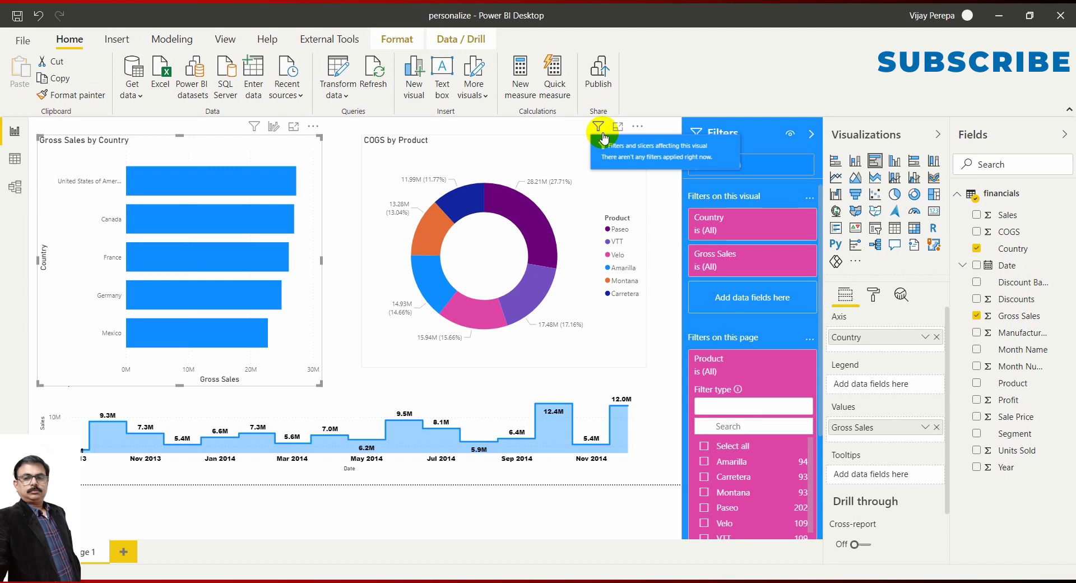
left_click(656, 229)
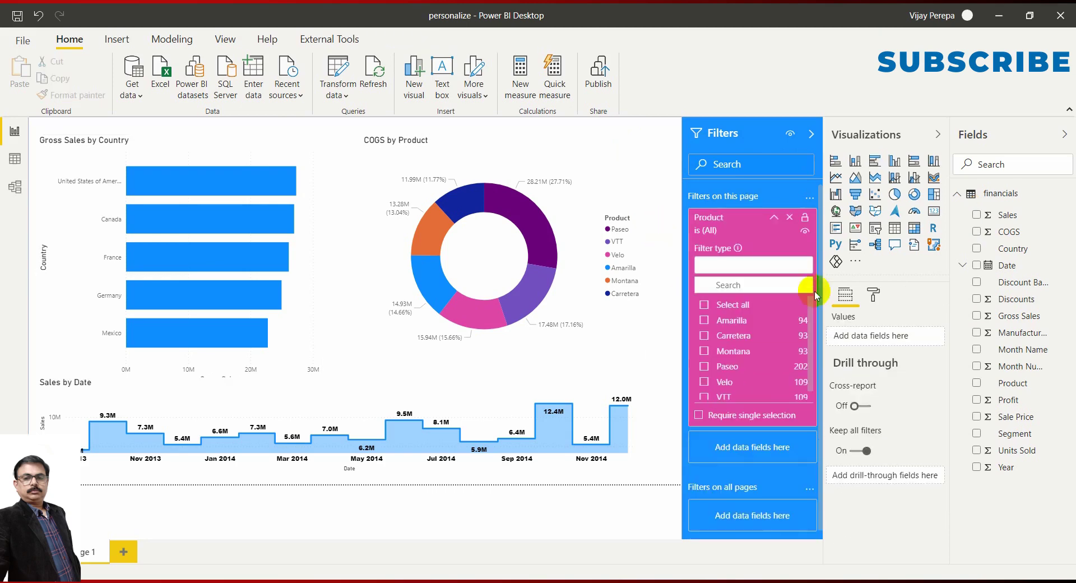
- For the COGS by Product donut chart, switch Personalize visual on under Visual header formatting
left_click(497, 149)
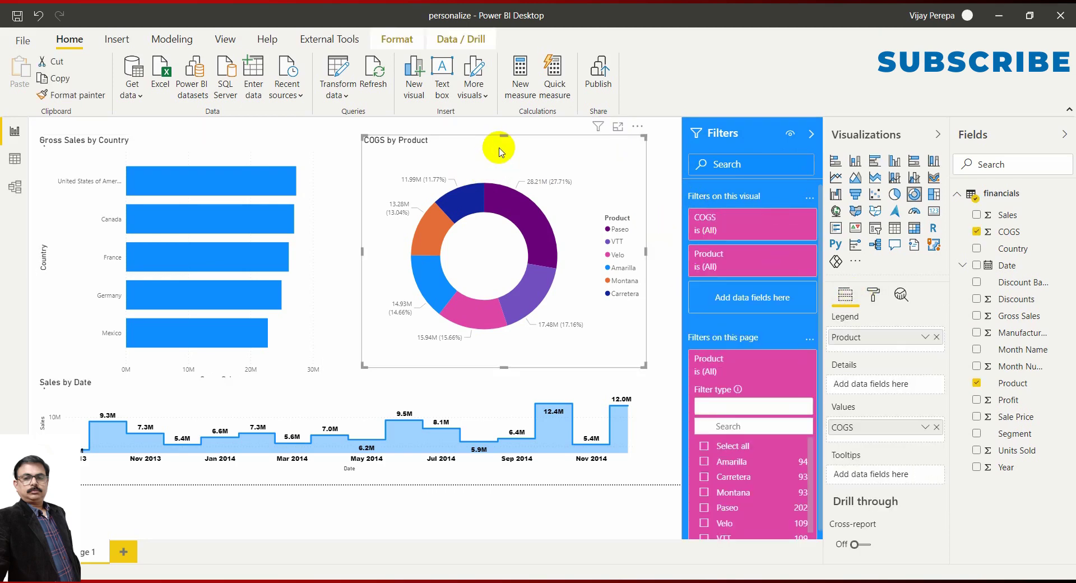
left_click(873, 296)
scroll(892, 359, "down", 3)
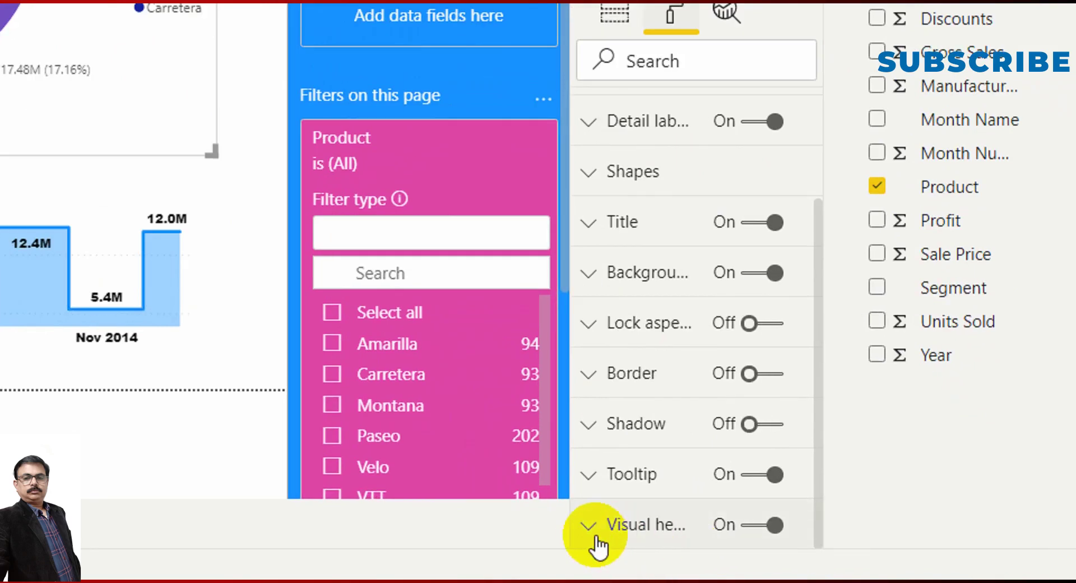
left_click_drag(565, 473, 396, 489)
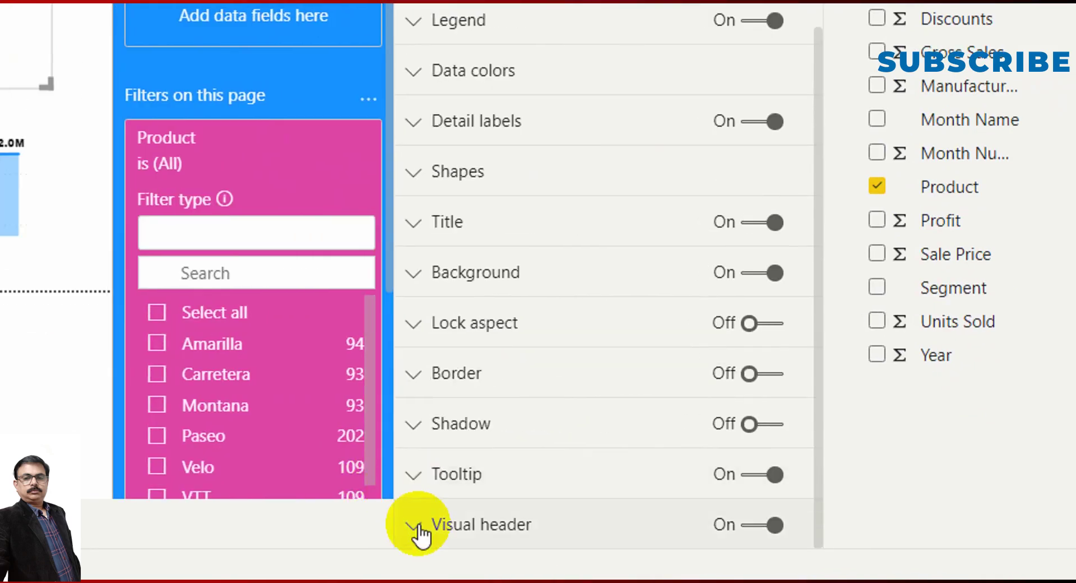
left_click(417, 535)
scroll(526, 448, "down", 10)
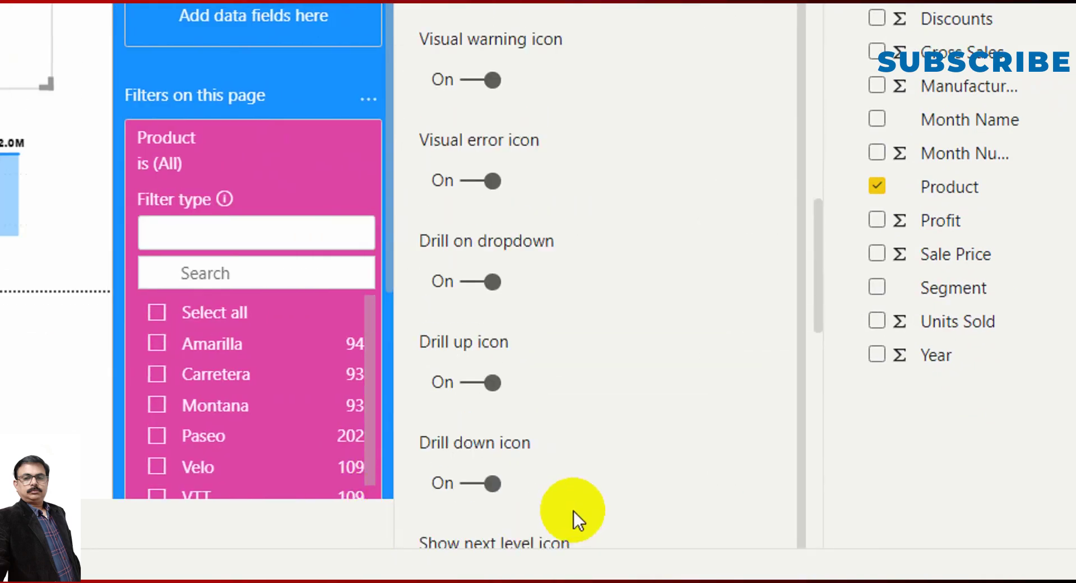
scroll(573, 510, "down", 15)
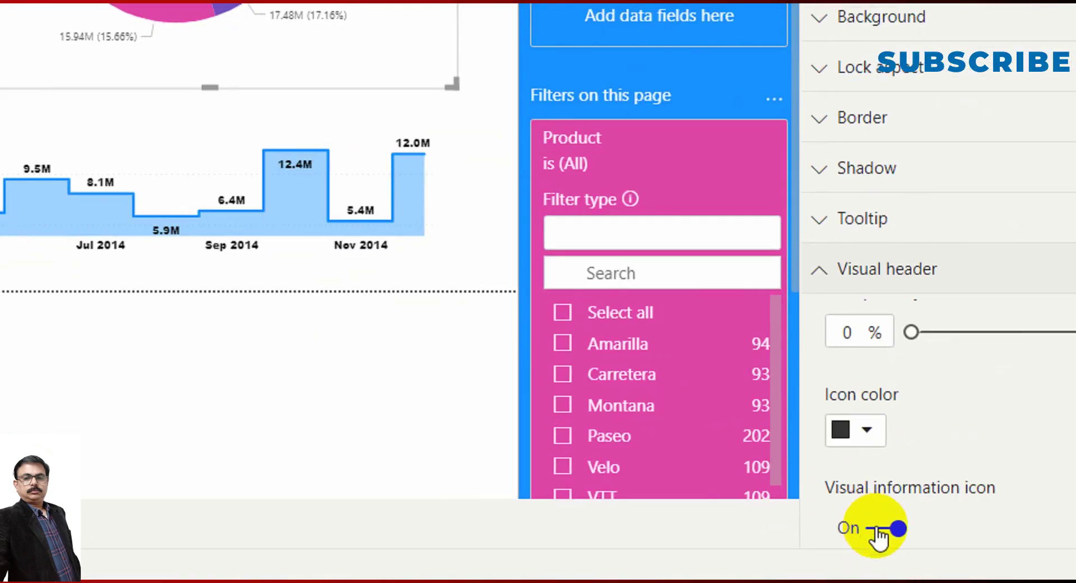
scroll(885, 521, "down", 5)
scroll(889, 488, "down", 6)
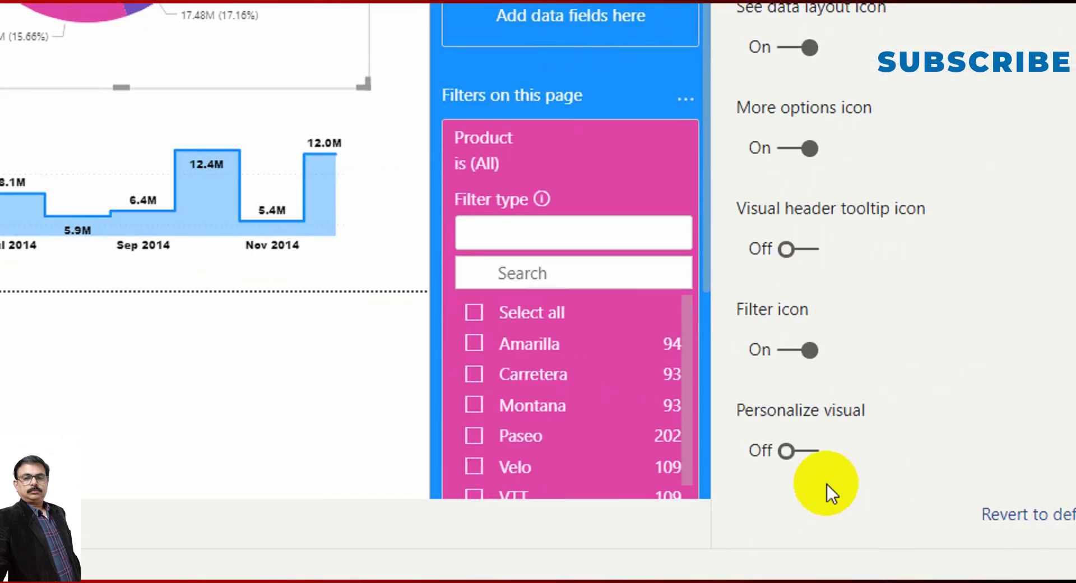
left_click(810, 452)
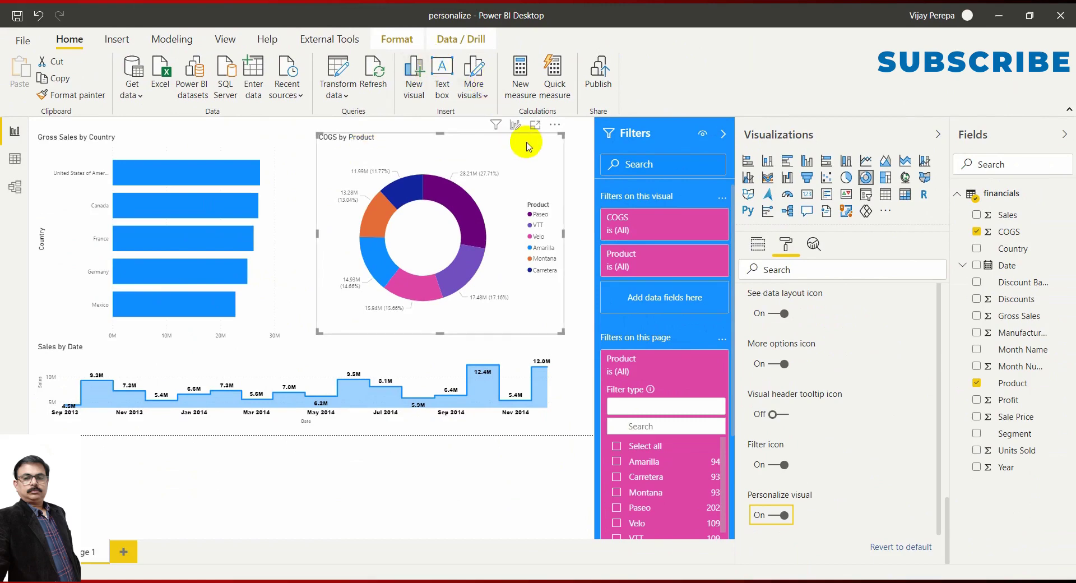
left_click(654, 552)
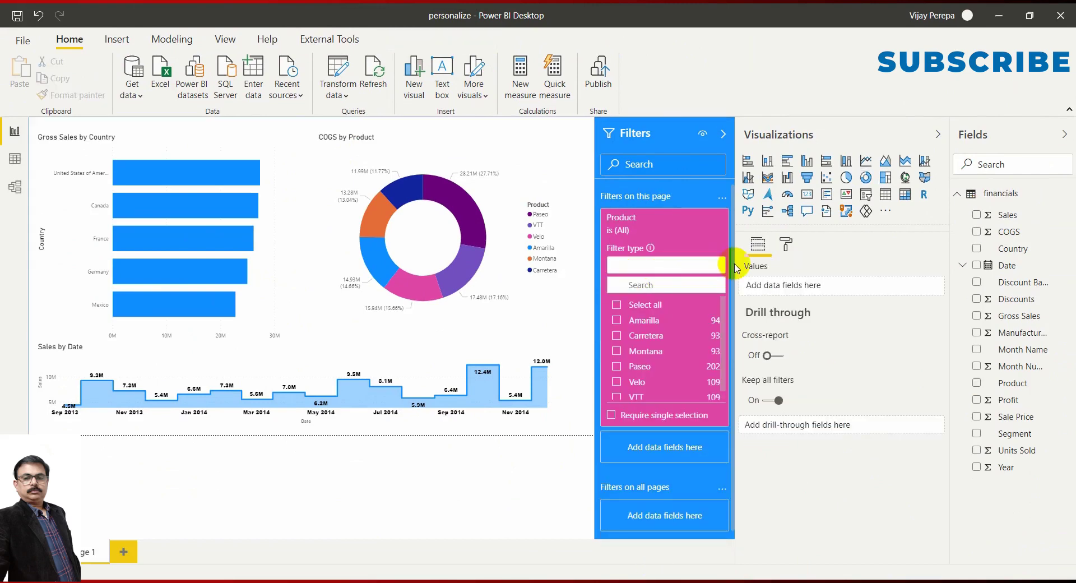
left_click_drag(736, 264, 876, 242)
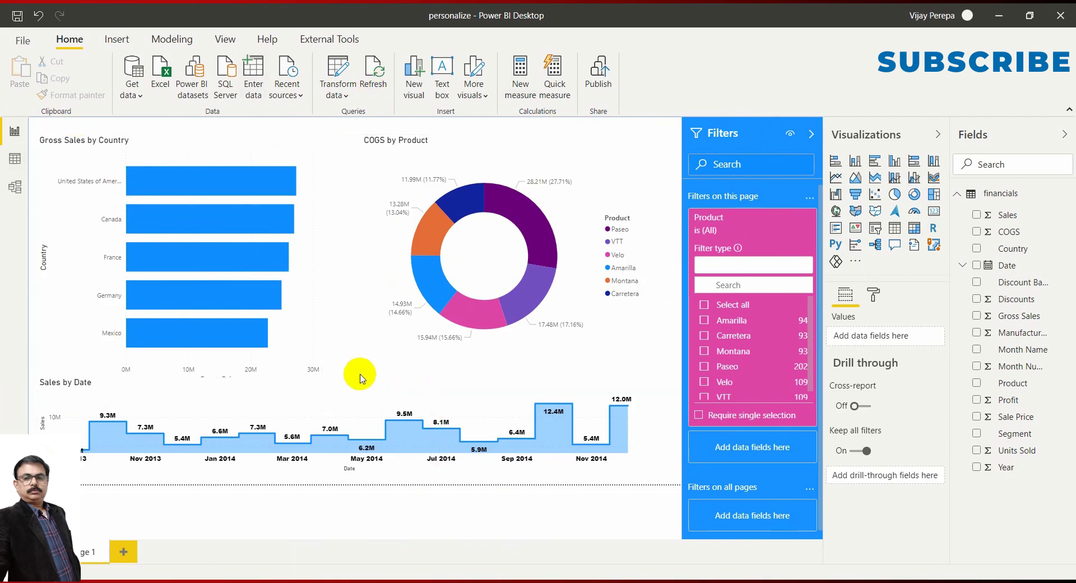
left_click(614, 167)
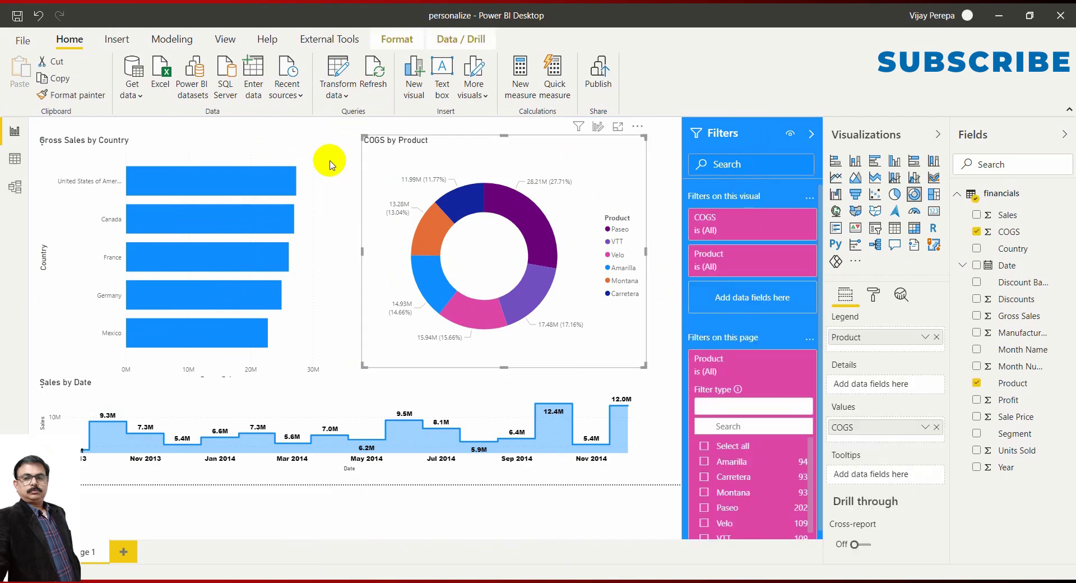
left_click(329, 161)
left_click(317, 176)
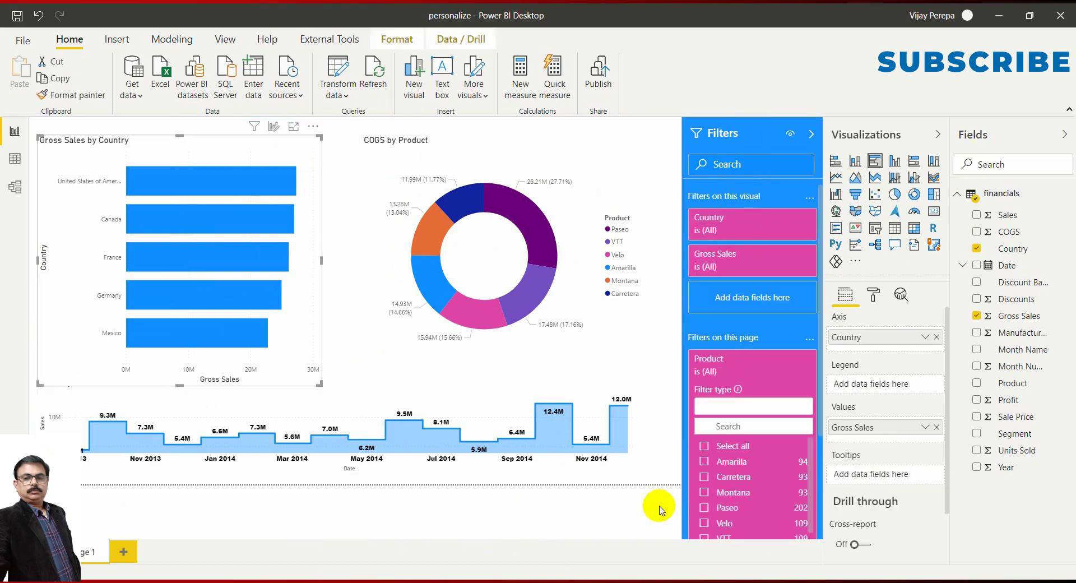
left_click(410, 470)
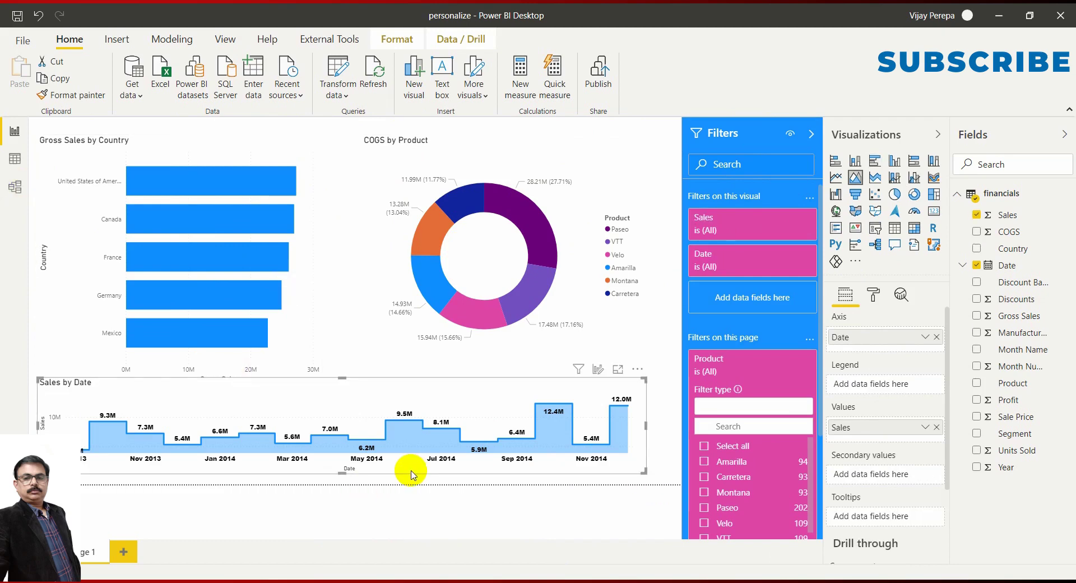
- Deselect all visuals to show the page's format settings and widen the Visualizations pane
left_click(662, 347)
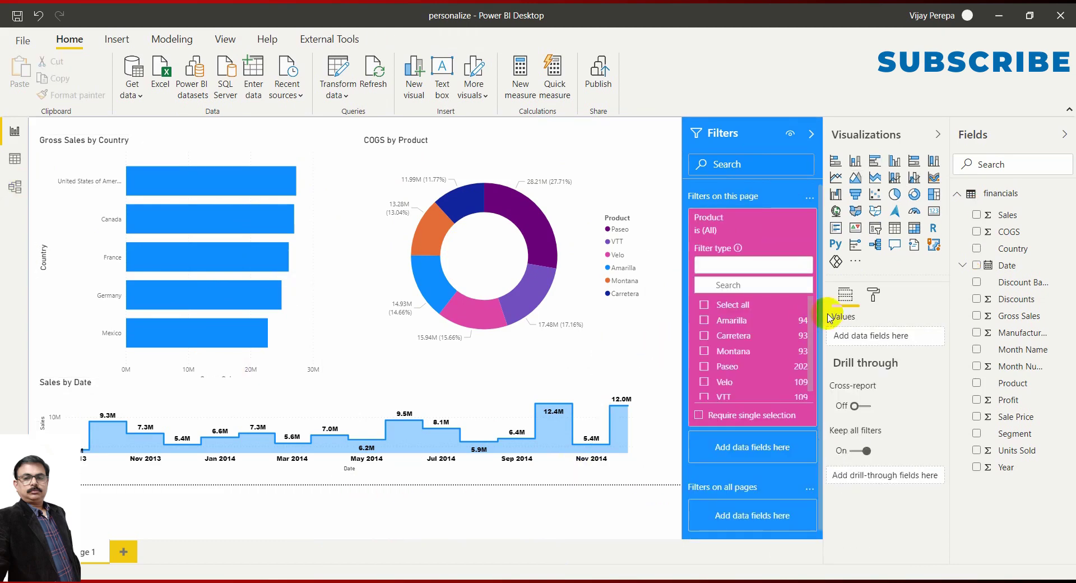
left_click(873, 299)
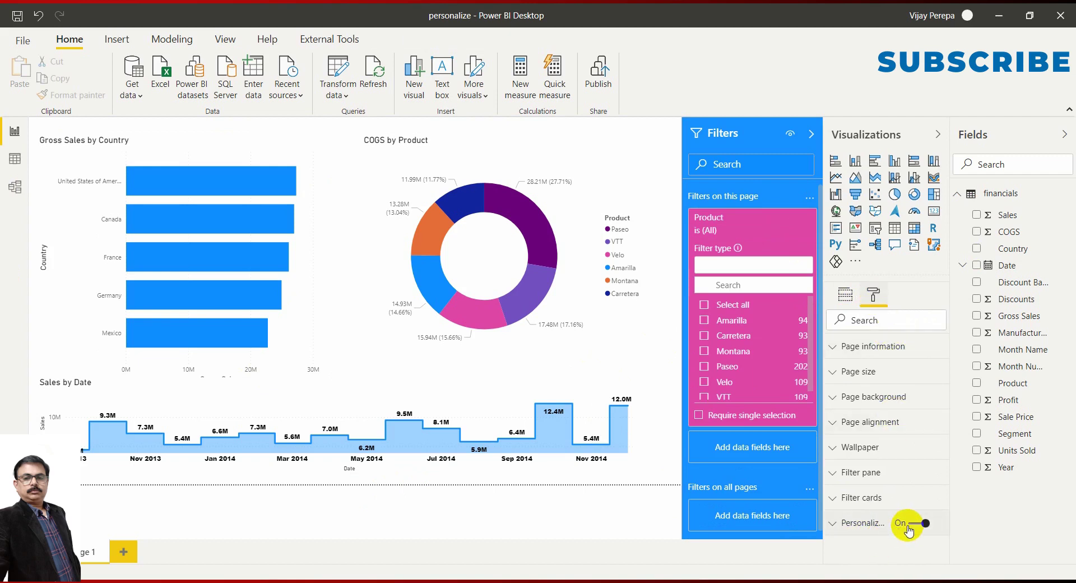
left_click(811, 501)
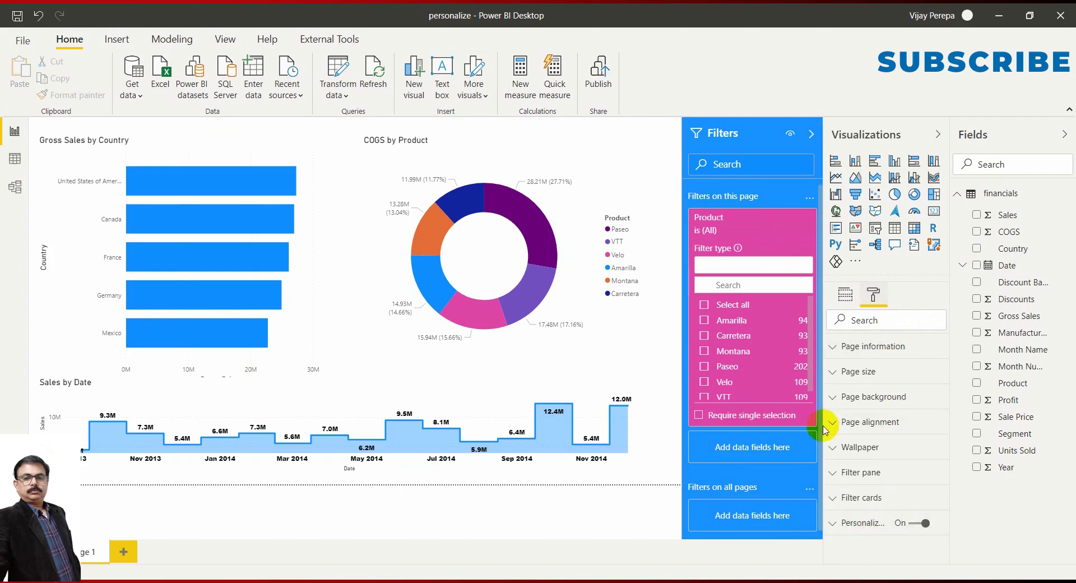
left_click_drag(822, 426, 760, 434)
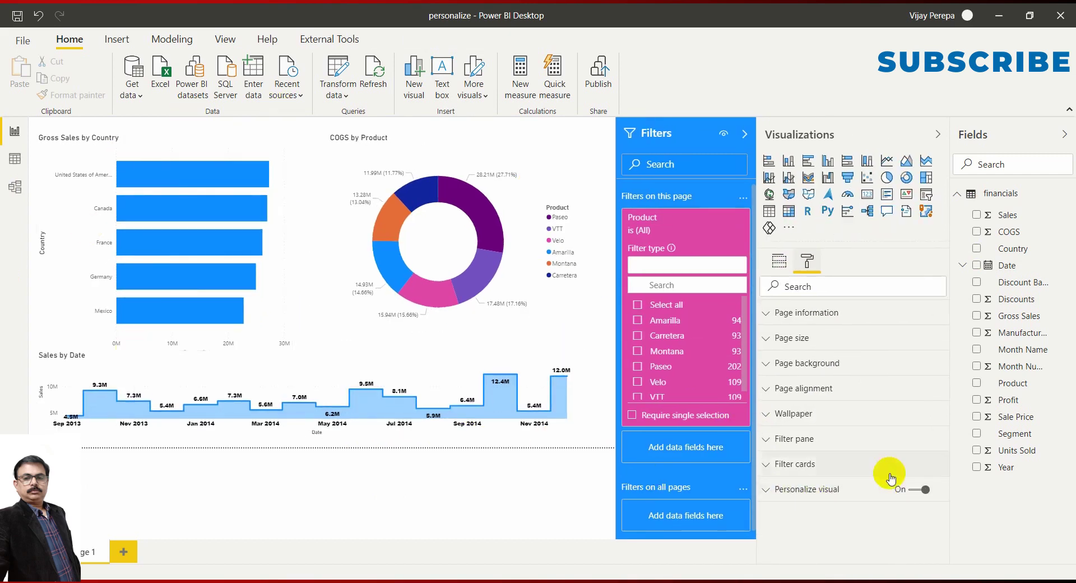
- Toggle page-level Personalize visuals off and back on, then narrow the pane again
left_click(913, 489)
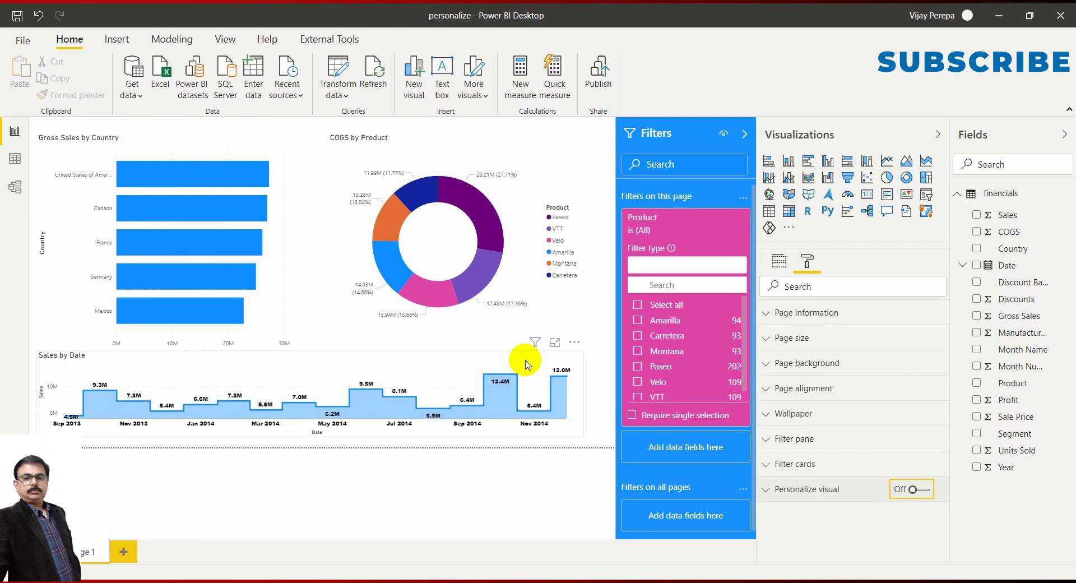
left_click(928, 493)
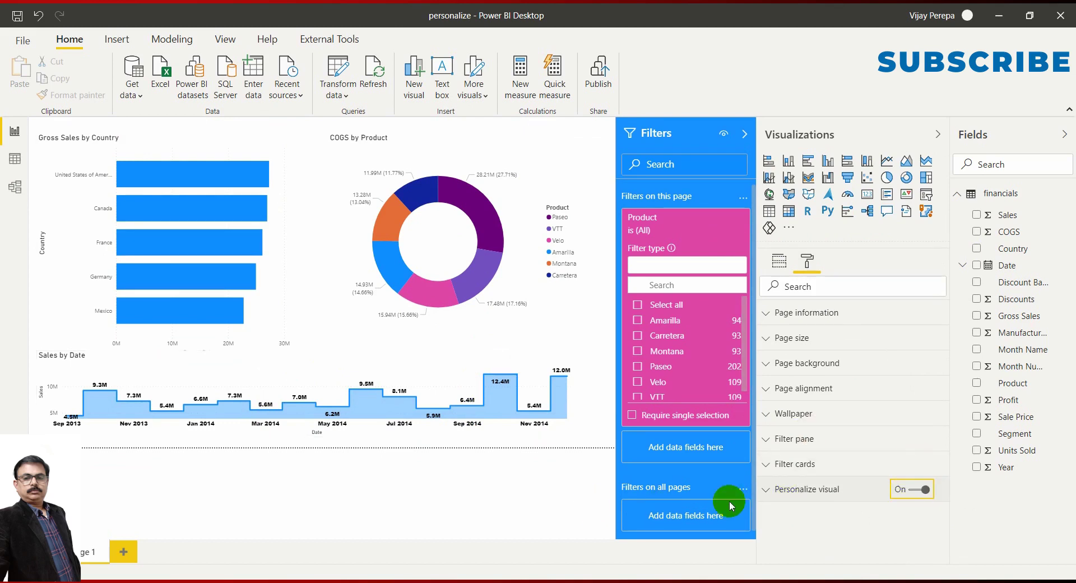
left_click_drag(757, 507, 824, 510)
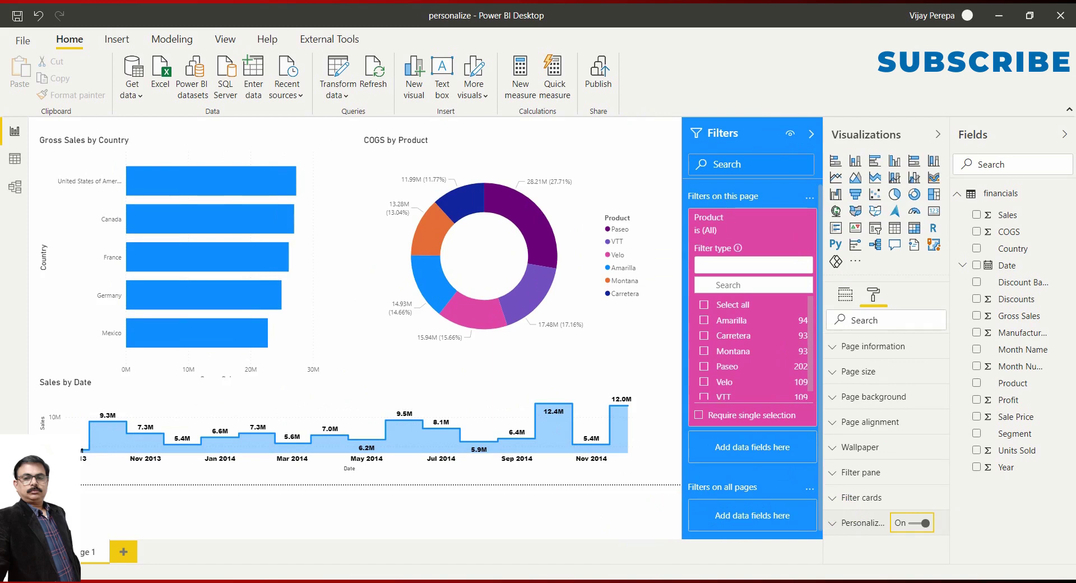
- Save the report and start publishing it to the Power BI service
left_click(17, 17)
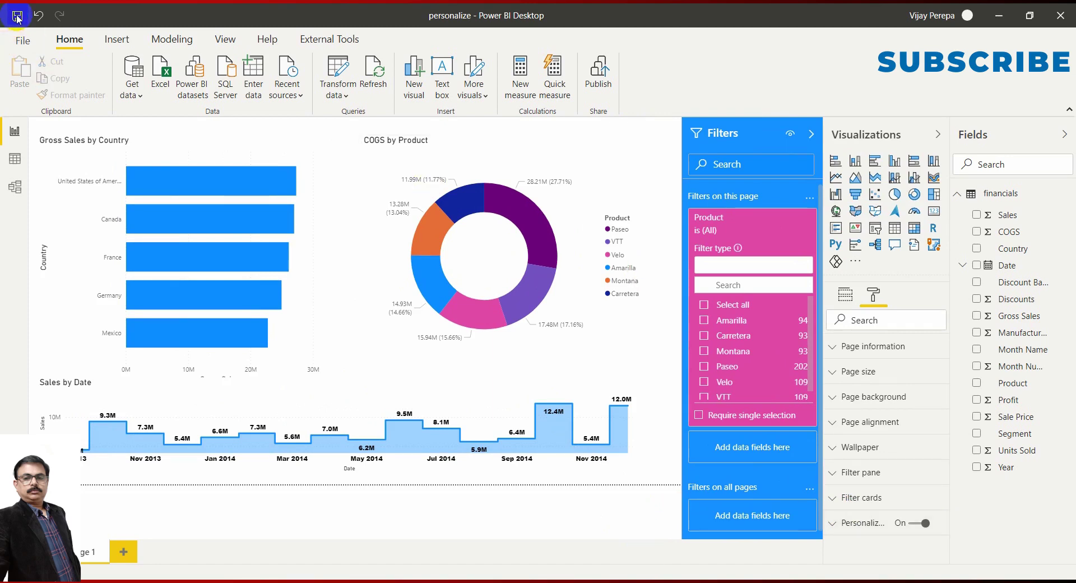
left_click(599, 73)
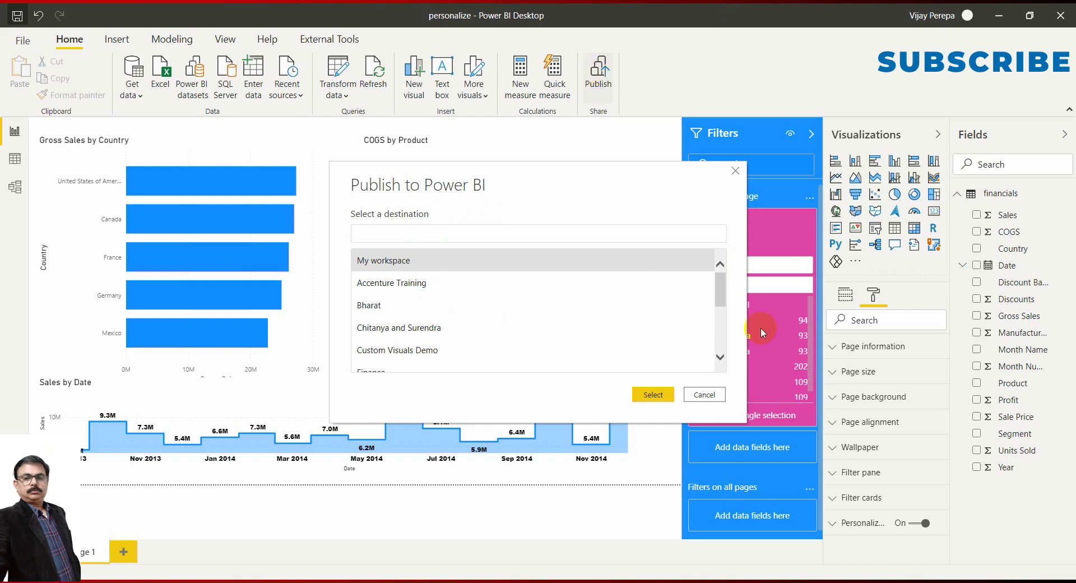
- Search the workspaces for 'acce' and publish the report to Accenture Training
scroll(649, 297, "down", 5)
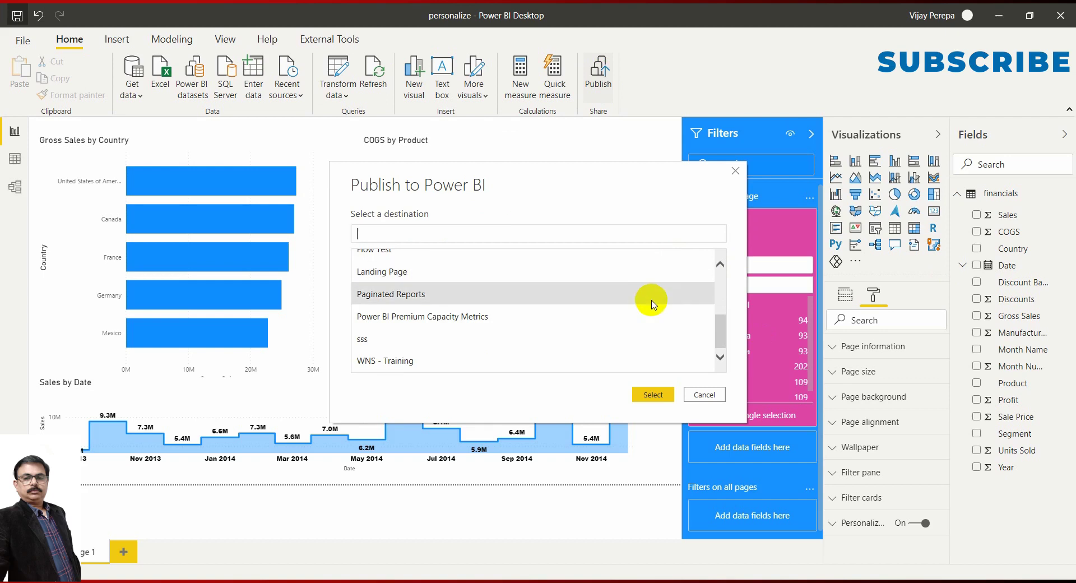
scroll(686, 361, "up", 5)
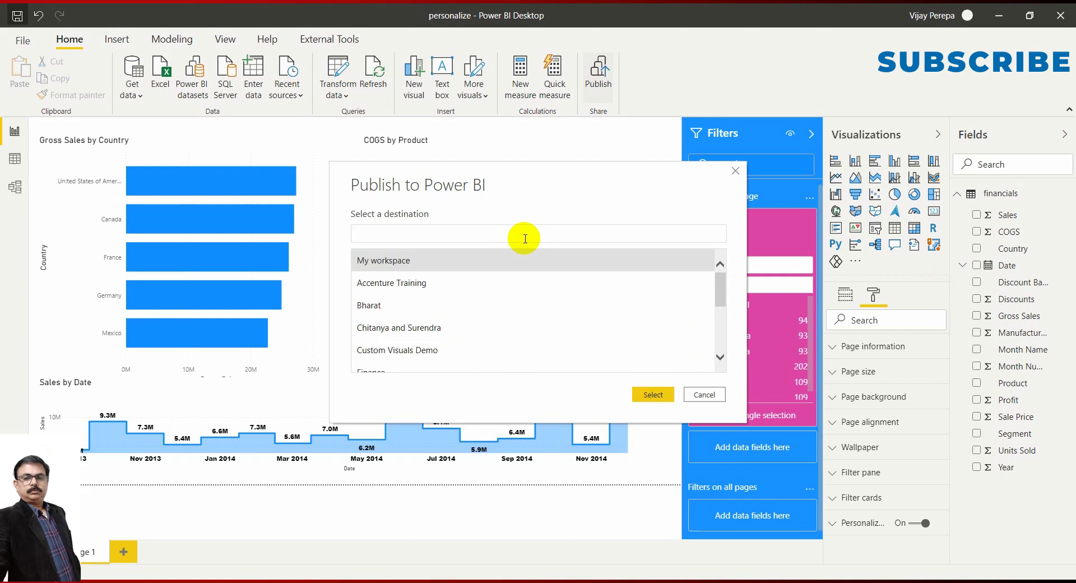
type("acce")
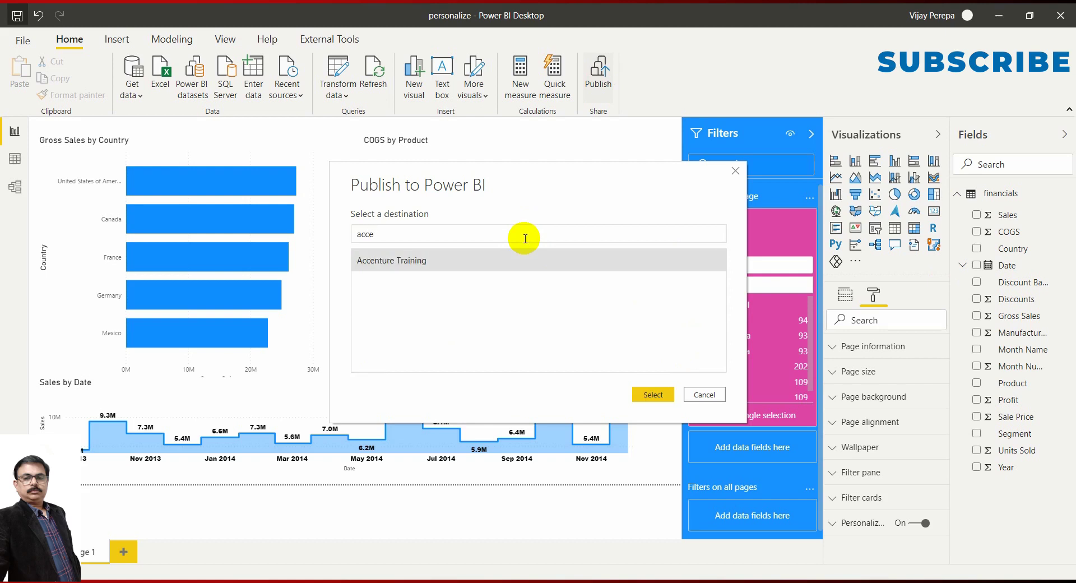
left_click(651, 394)
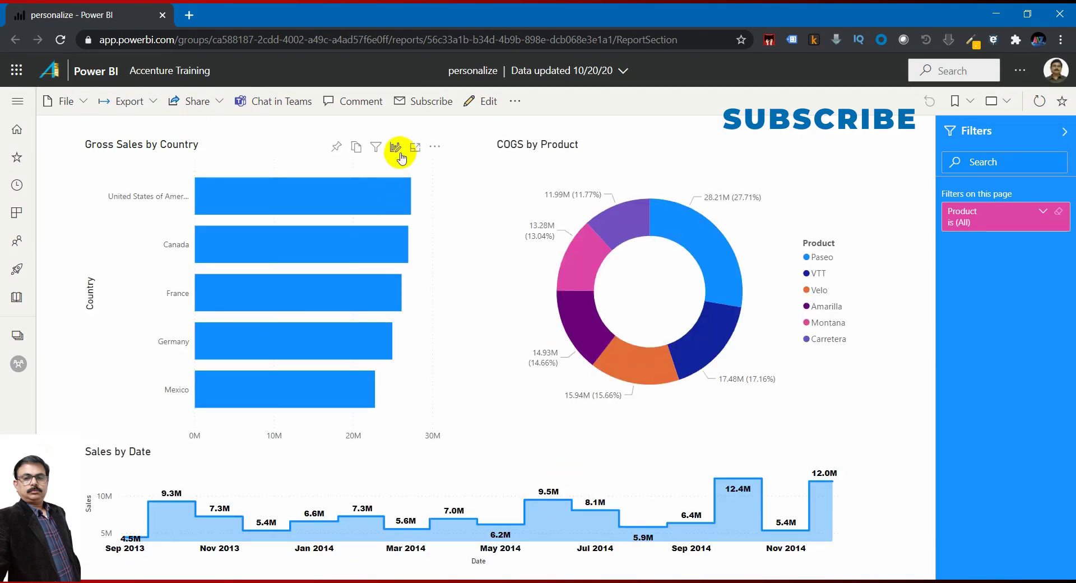
- Select the Gross Sales by Country bar chart and open its Personalize this visual pane
left_click(292, 158)
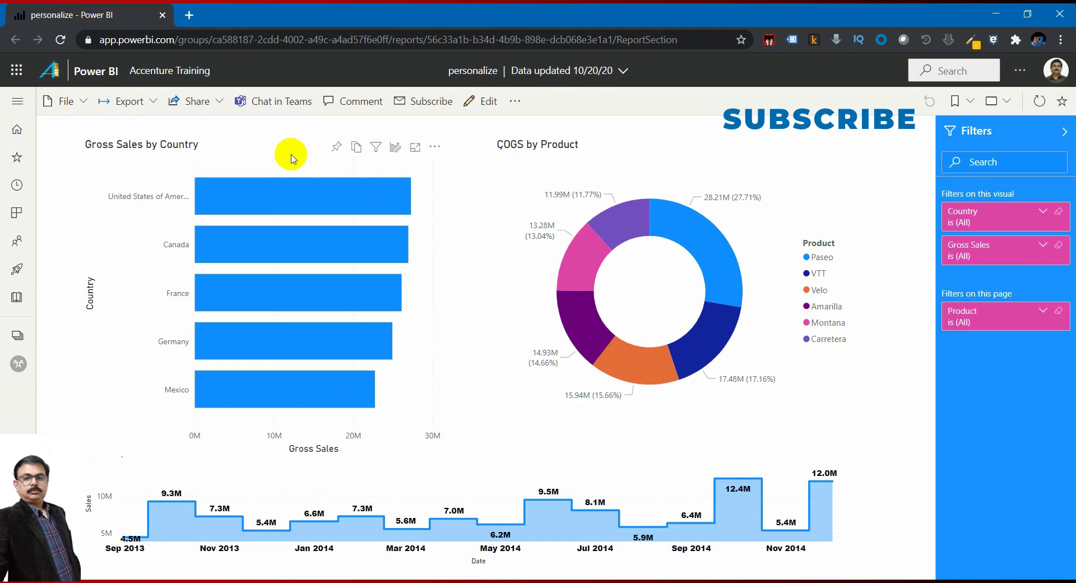
left_click(396, 147)
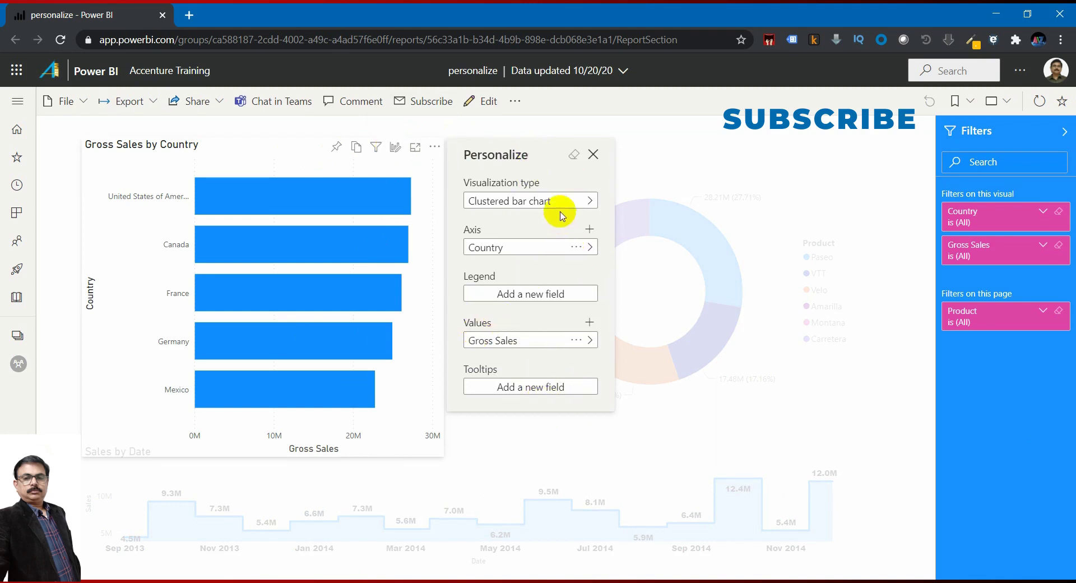
- Change the visual to a clustered column chart with Product as the axis
left_click(544, 204)
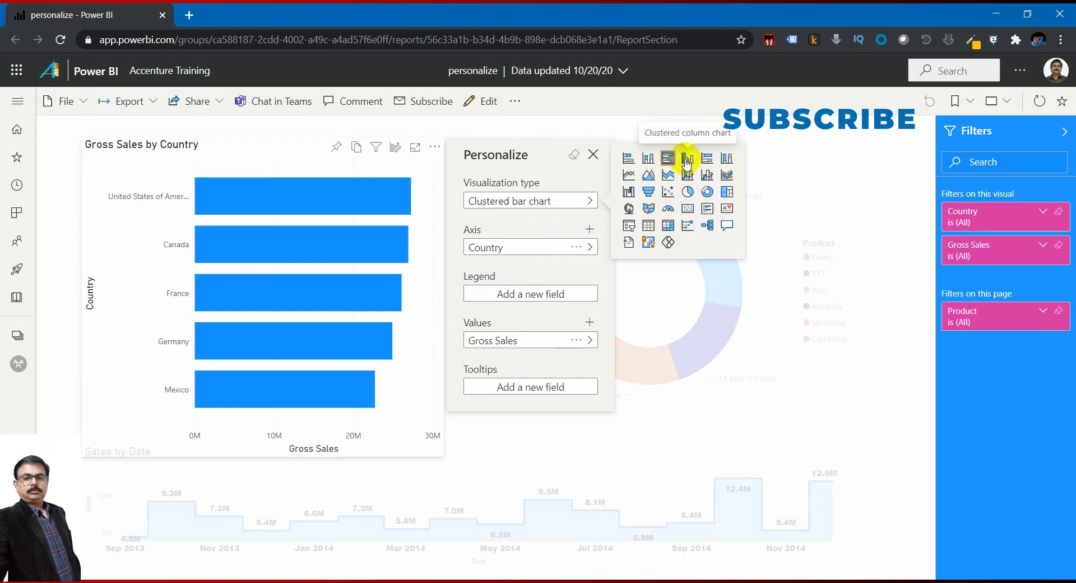
left_click(687, 160)
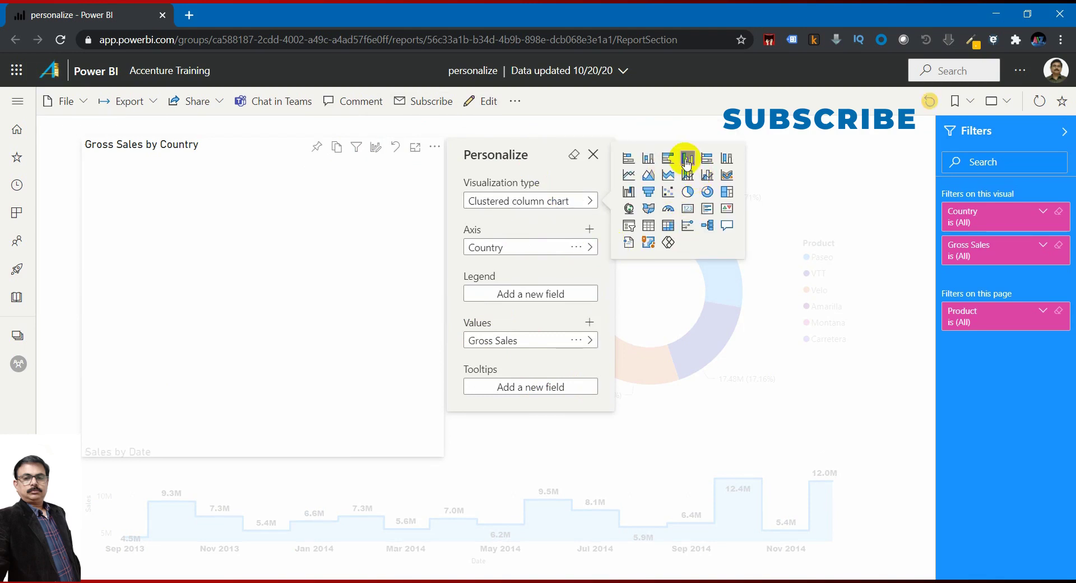
left_click(557, 253)
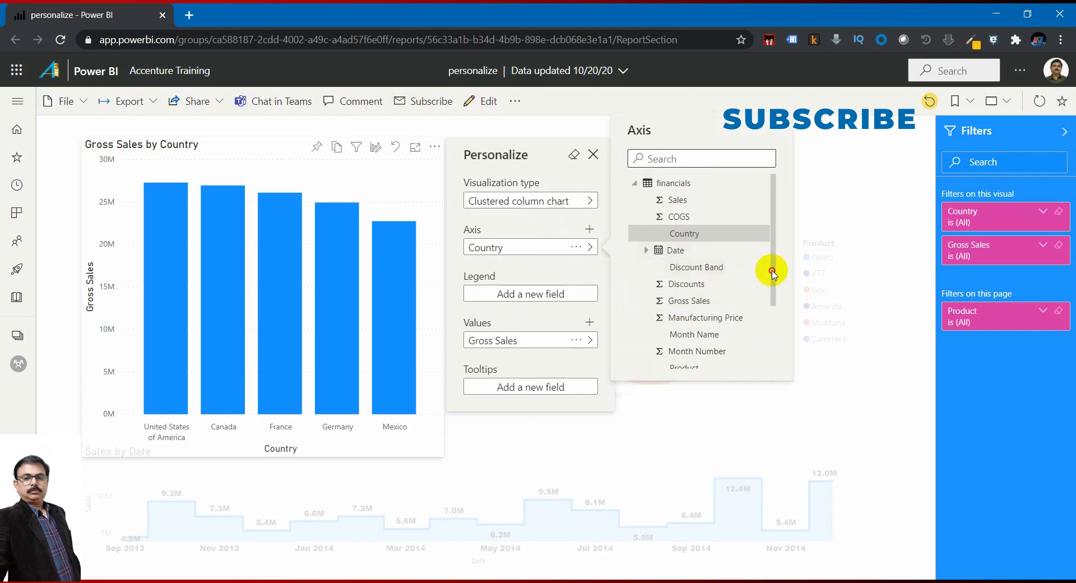
left_click_drag(776, 274, 781, 318)
left_click(693, 300)
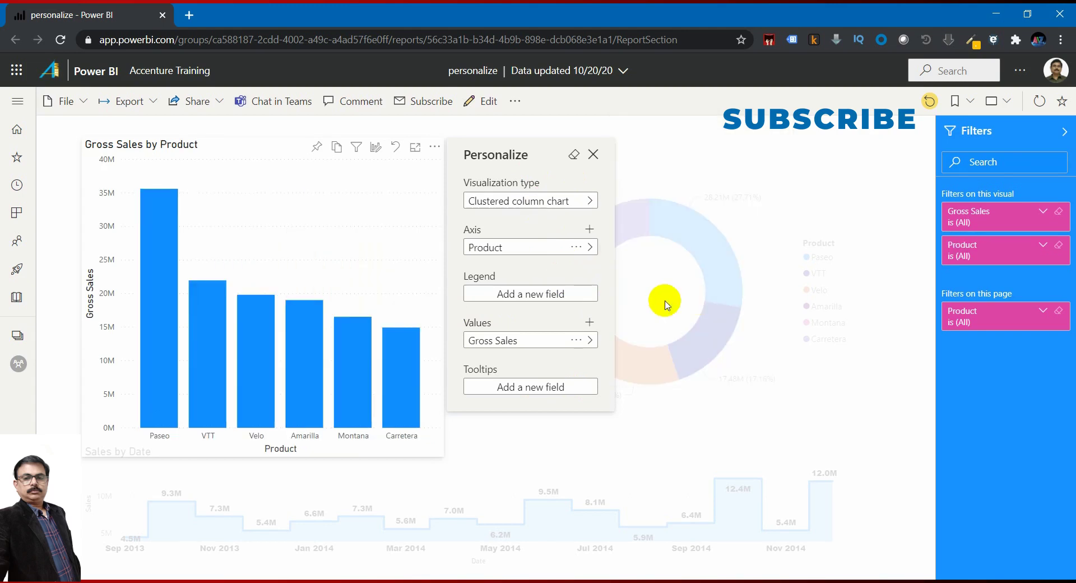
left_click(566, 341)
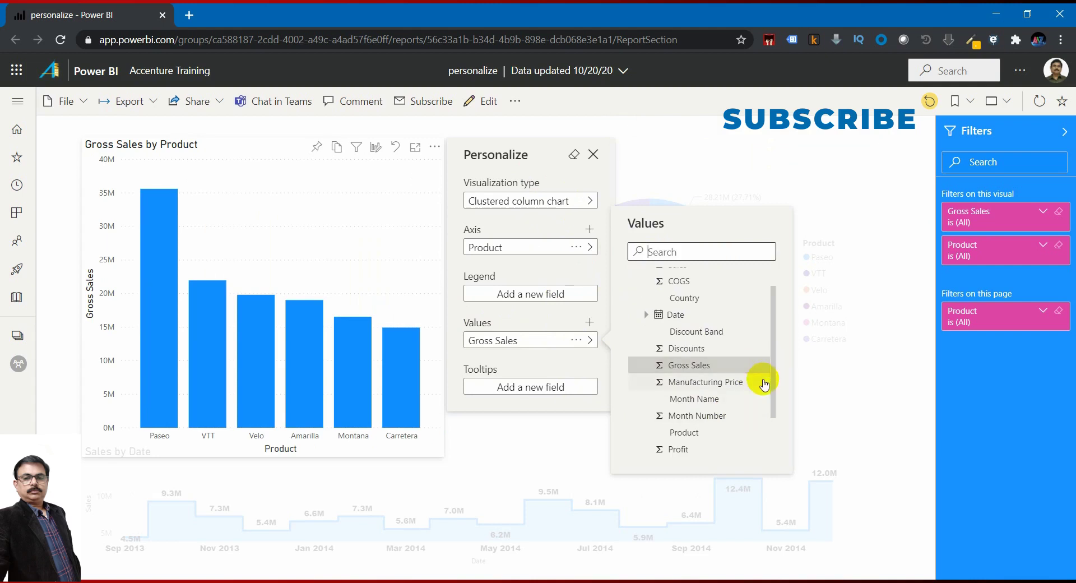
scroll(751, 392, "down", 2)
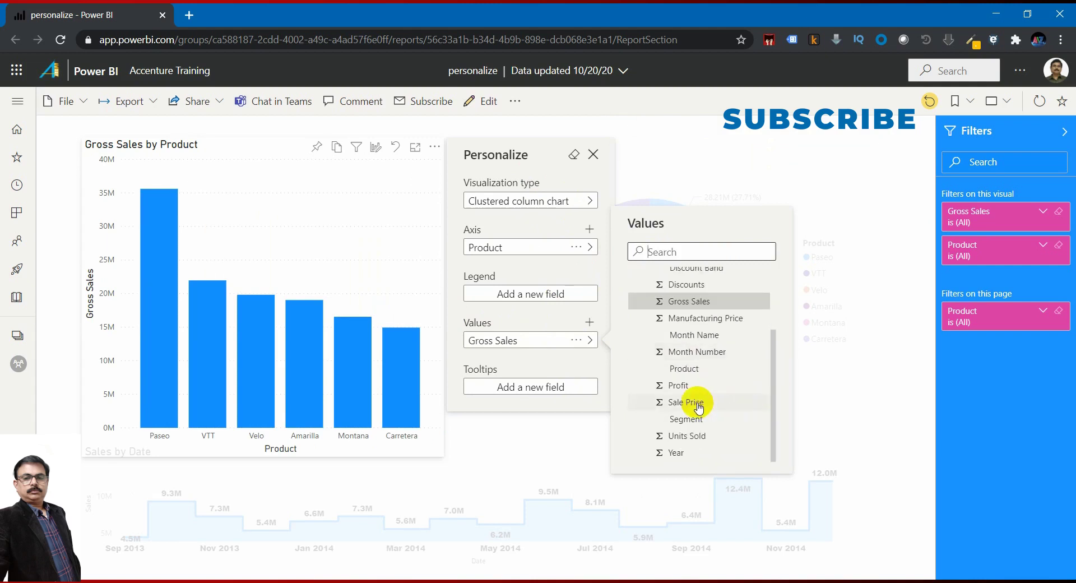
scroll(705, 361, "up", 3)
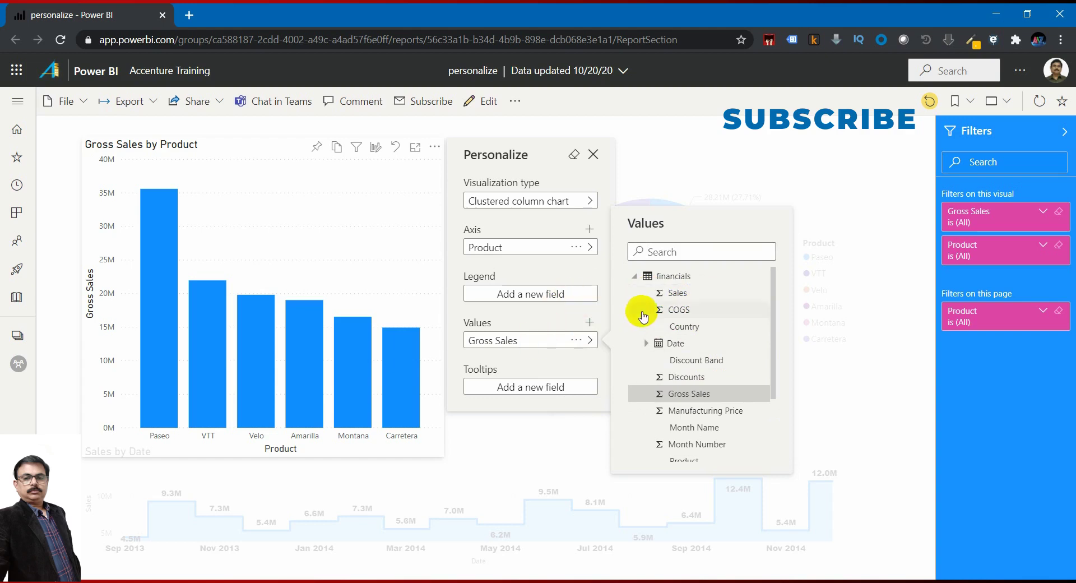
- Replace Gross Sales with Sales as the value and add COGS as a second value
left_click(676, 295)
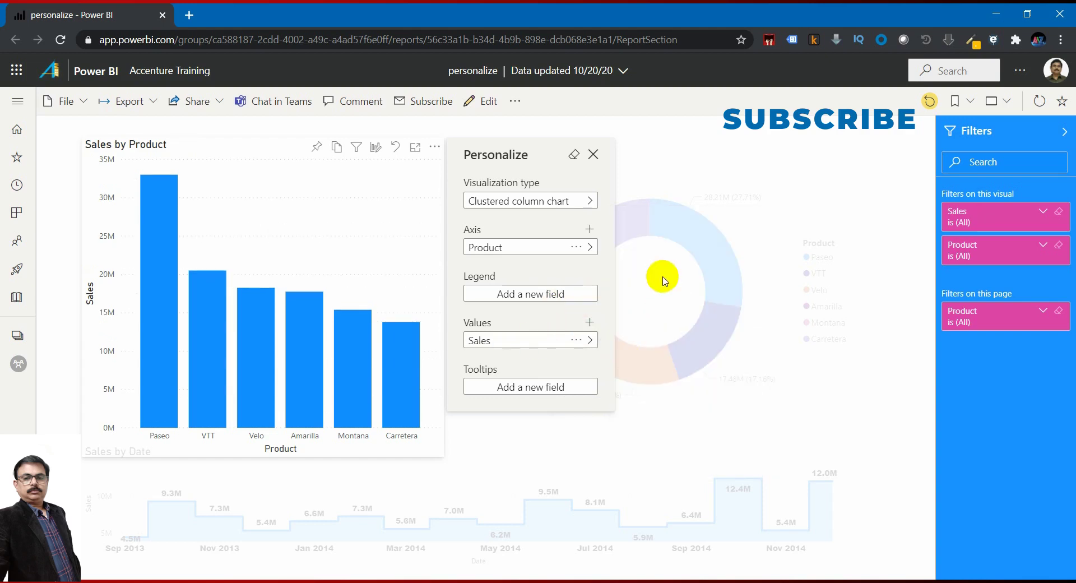
left_click(589, 341)
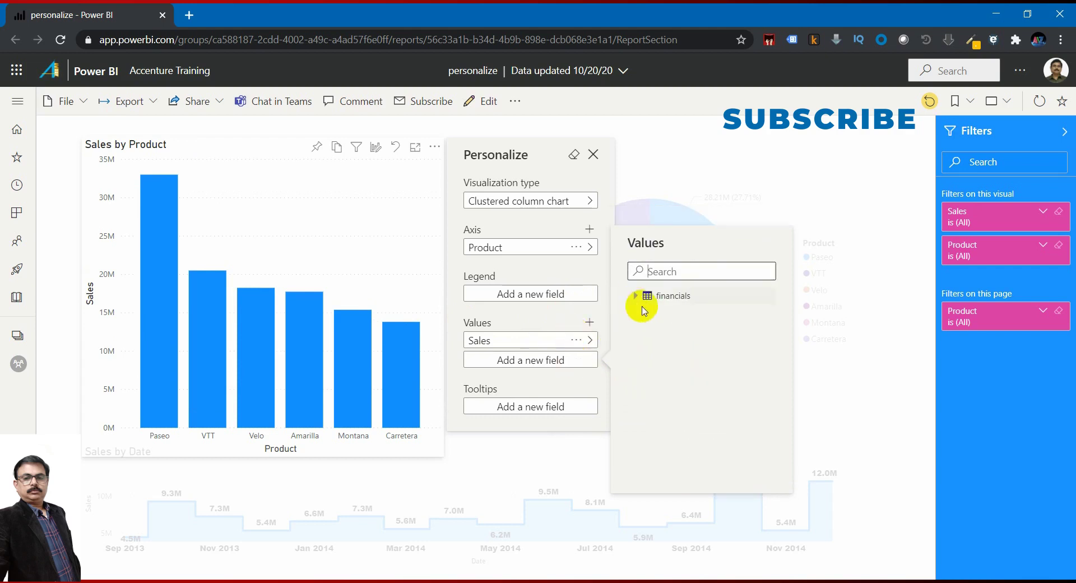
left_click(639, 297)
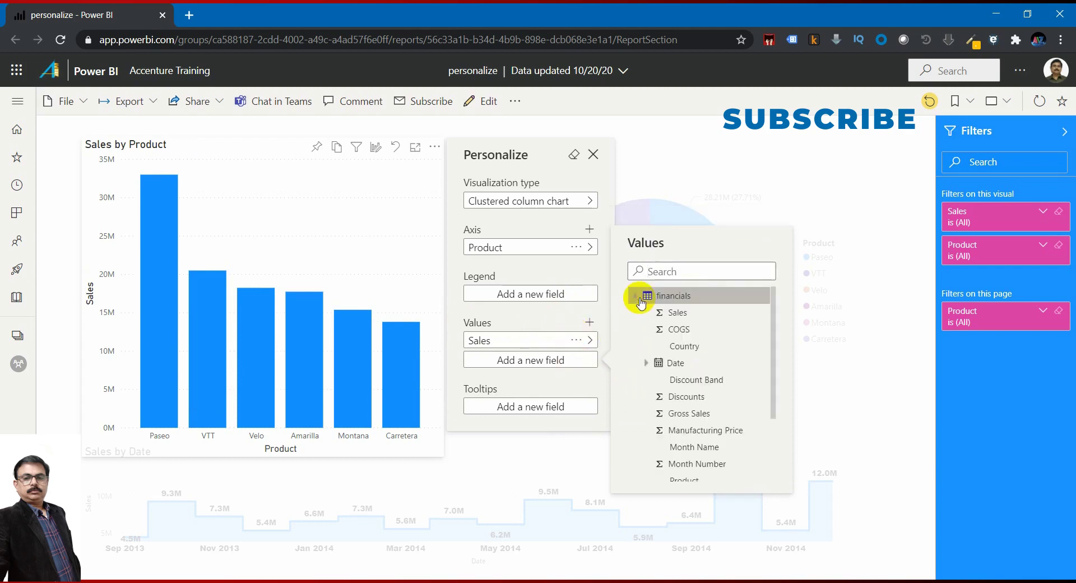
left_click(680, 331)
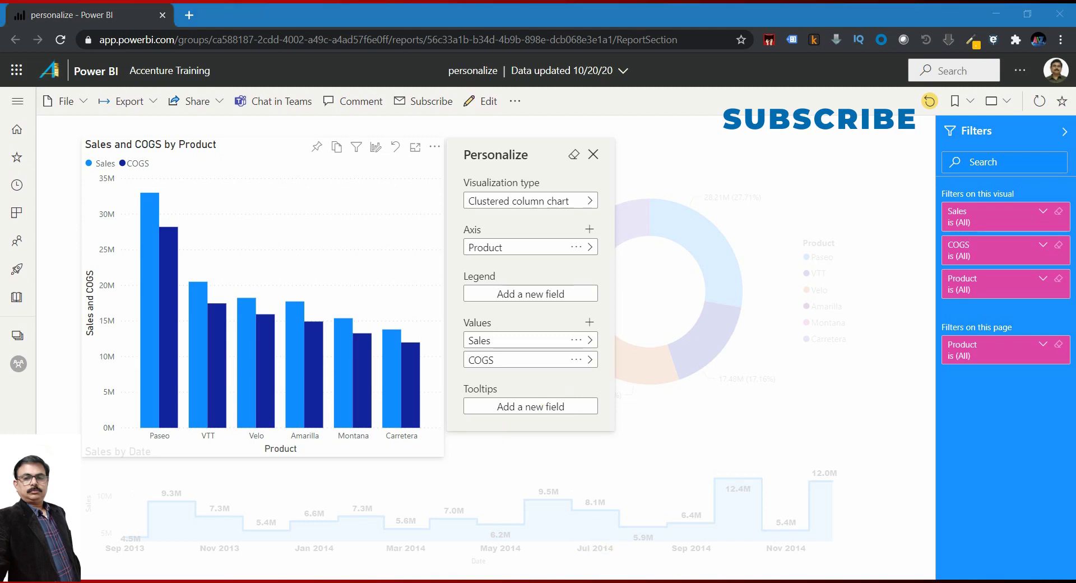
- Close the Personalize pane to view the Sales and COGS by Product chart in the report
left_click(663, 281)
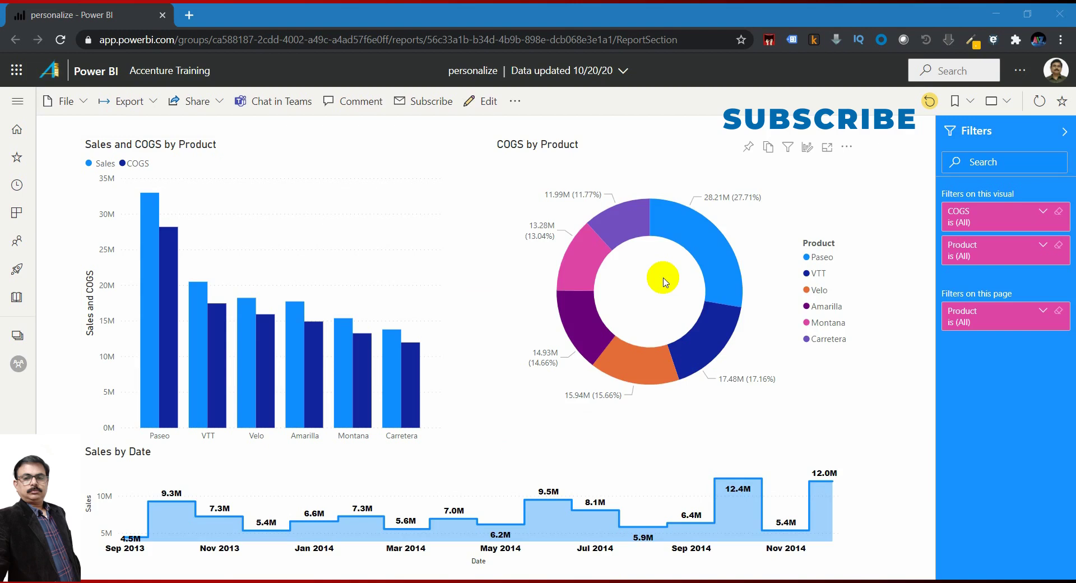